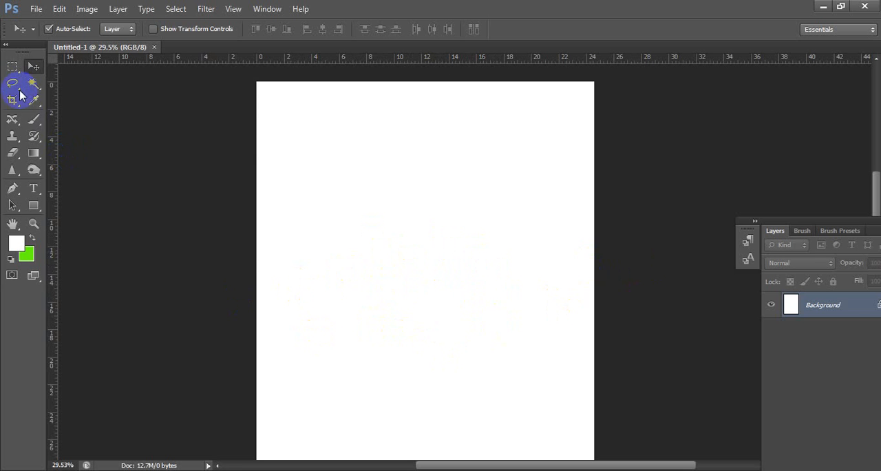
- Make a square marquee selection about 4 inches wide on the canvas
{"action": "left_click", "coordinate": [12, 66]}
{"action": "left_click_drag", "start_coordinate": [360, 249], "coordinate": [413, 301]}
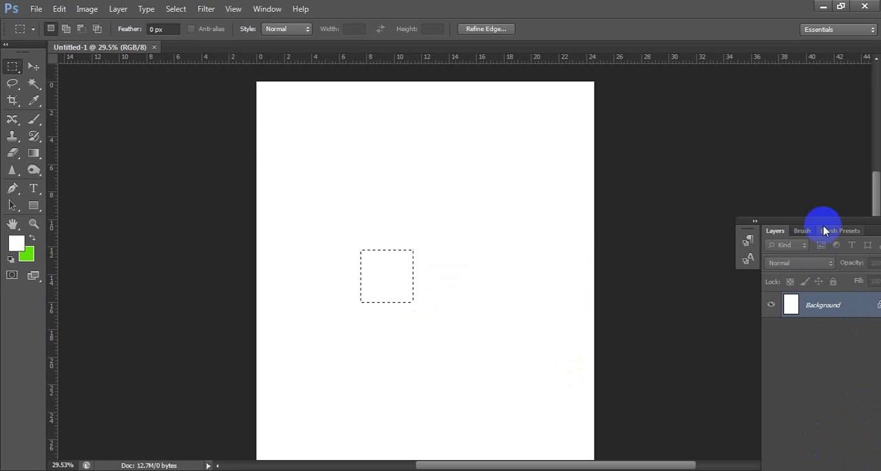
- Float the Layers panel on its own, collapse the brush panels to icons, and rearrange the panels beside the canvas
{"action": "left_click_drag", "start_coordinate": [813, 218], "coordinate": [744, 63]}
{"action": "left_click_drag", "start_coordinate": [780, 458], "coordinate": [750, 249]}
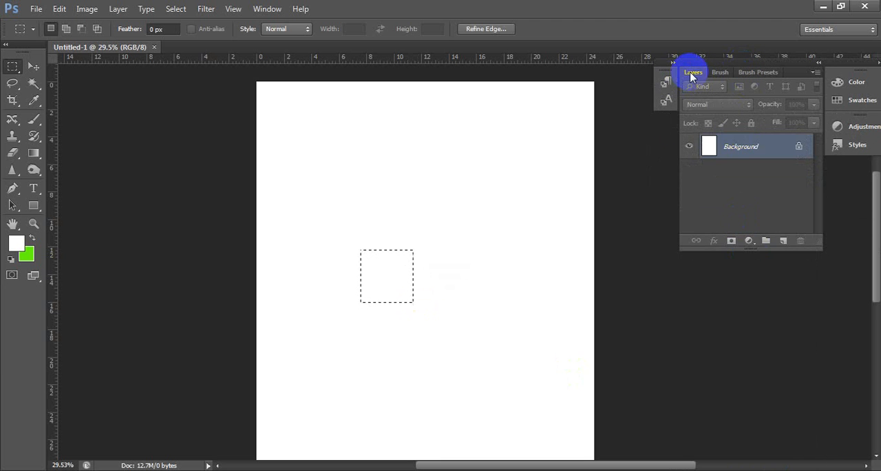
{"action": "left_click_drag", "start_coordinate": [693, 73], "coordinate": [673, 197]}
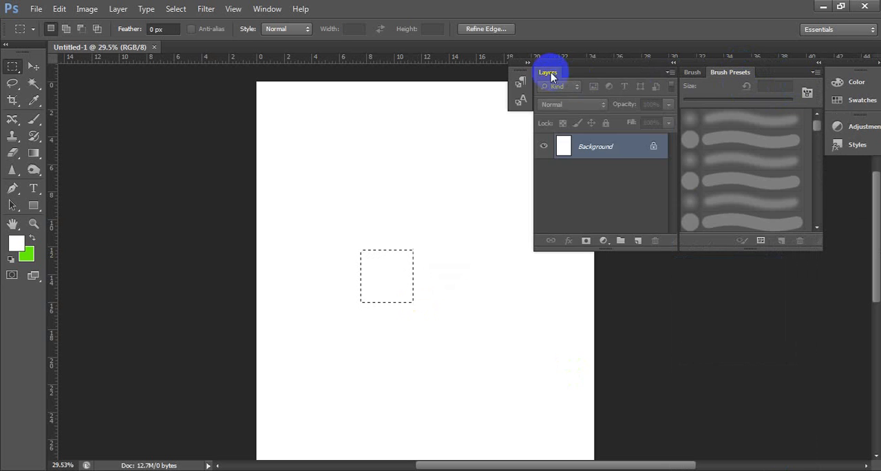
{"action": "left_click_drag", "start_coordinate": [551, 72], "coordinate": [438, 123]}
{"action": "left_click", "coordinate": [673, 64]}
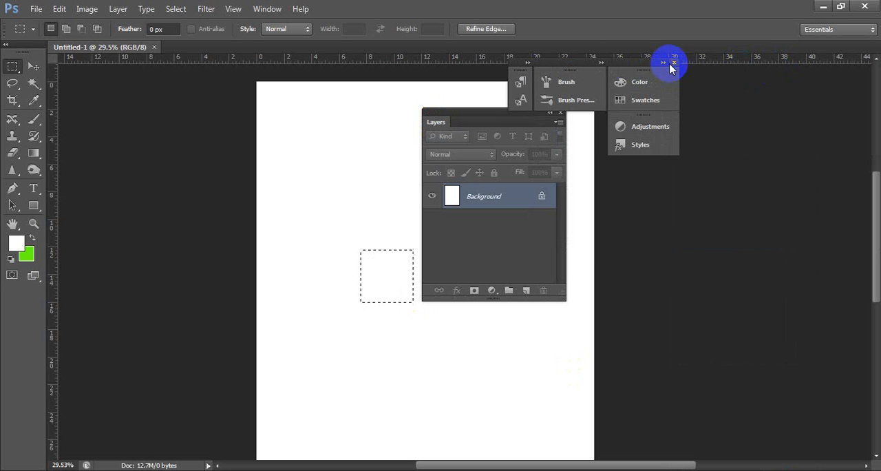
{"action": "left_click_drag", "start_coordinate": [719, 64], "coordinate": [806, 59]}
{"action": "left_click_drag", "start_coordinate": [544, 116], "coordinate": [801, 213]}
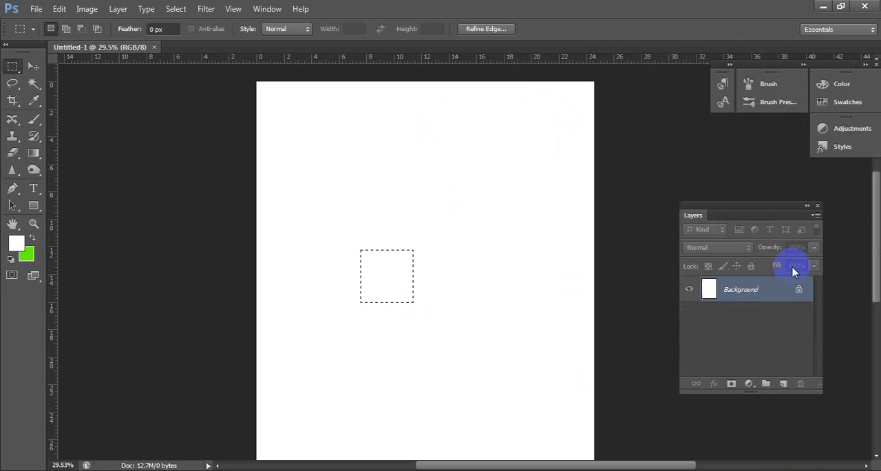
- Add a new layer, fill the square selection with the green background colour, and deselect it
{"action": "left_click", "coordinate": [785, 384]}
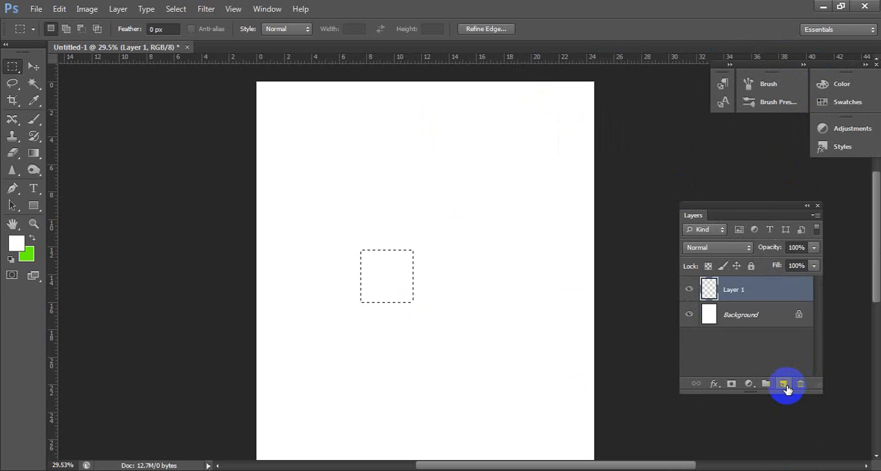
{"action": "key", "text": "ctrl+BackSpace"}
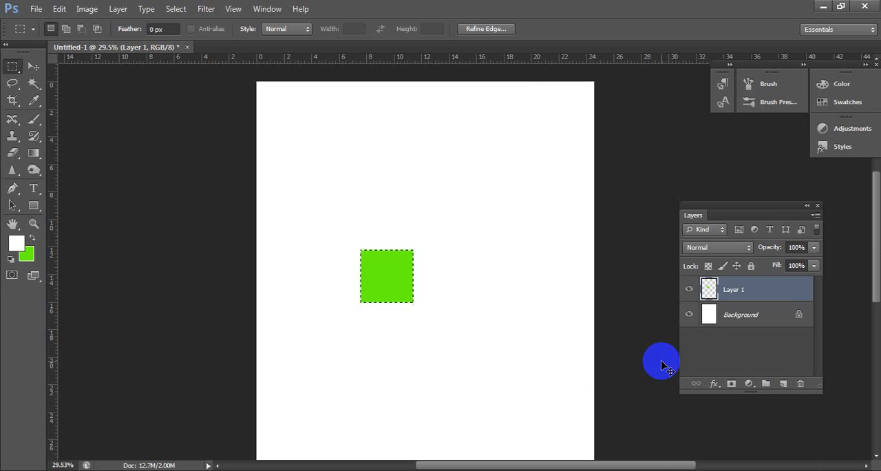
{"action": "key", "text": "ctrl+d"}
{"action": "left_click", "coordinate": [33, 66]}
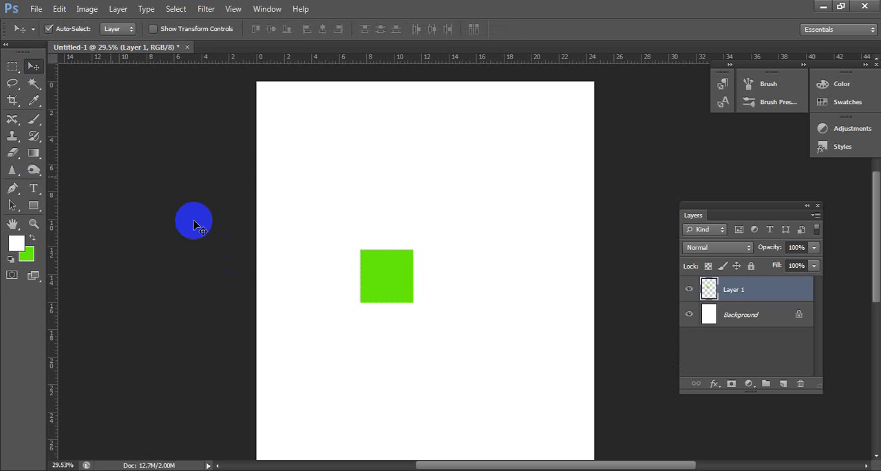
- Move the green square to the canvas's left edge, shift it about 2 inches inward, and delete its layer
{"action": "left_click_drag", "start_coordinate": [398, 293], "coordinate": [347, 296]}
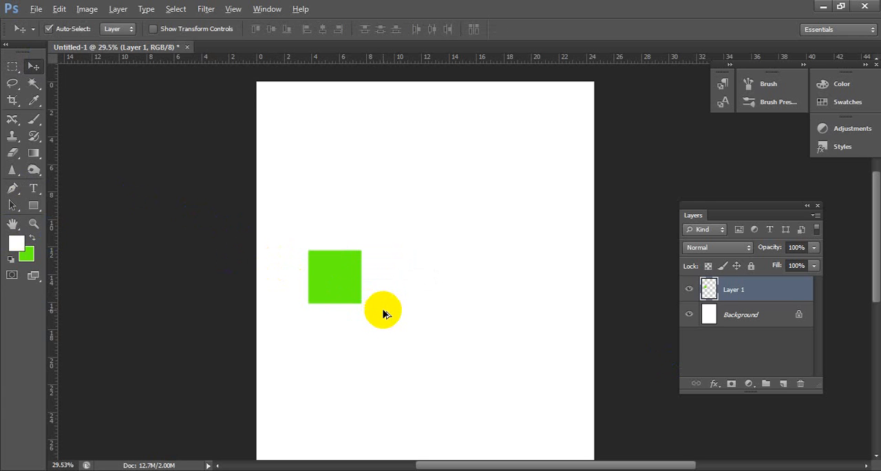
{"action": "scroll", "coordinate": [383, 314], "scroll_direction": "up", "scroll_amount": 3}
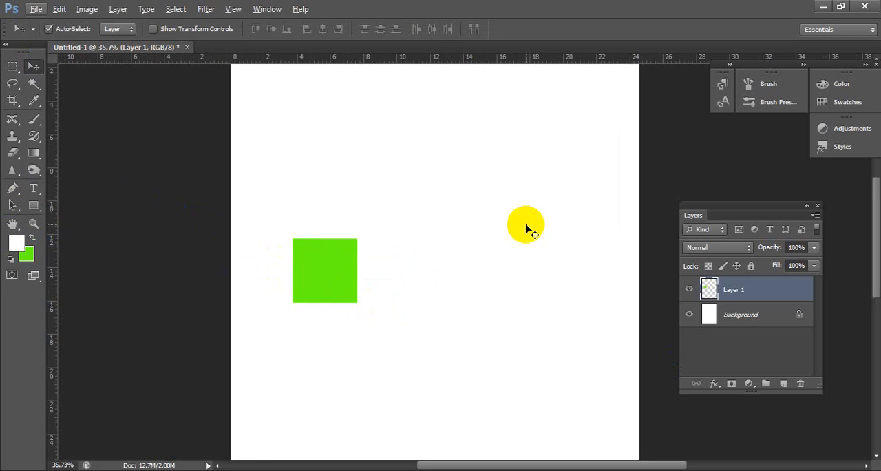
{"action": "left_click_drag", "start_coordinate": [528, 206], "coordinate": [495, 258]}
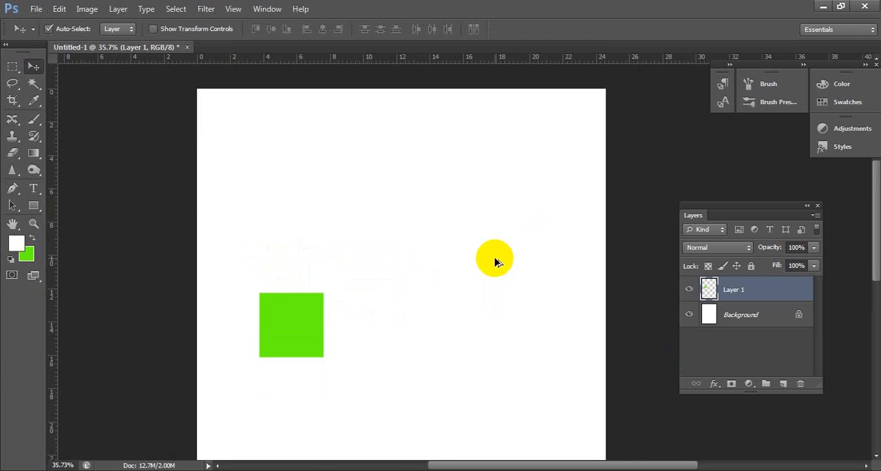
{"action": "scroll", "coordinate": [494, 258], "scroll_direction": "up", "scroll_amount": 1}
{"action": "scroll", "coordinate": [495, 262], "scroll_direction": "up", "scroll_amount": 1}
{"action": "left_click_drag", "start_coordinate": [441, 223], "coordinate": [442, 281]}
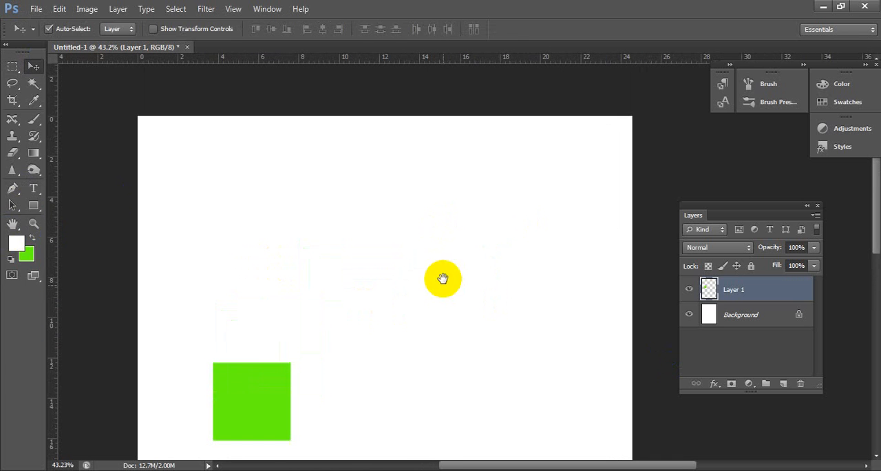
{"action": "left_click_drag", "start_coordinate": [426, 344], "coordinate": [438, 321]}
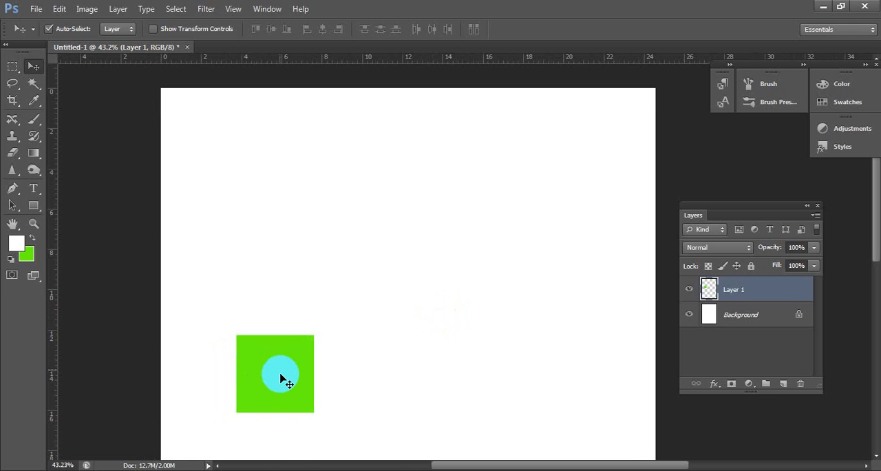
{"action": "left_click_drag", "start_coordinate": [288, 380], "coordinate": [212, 387]}
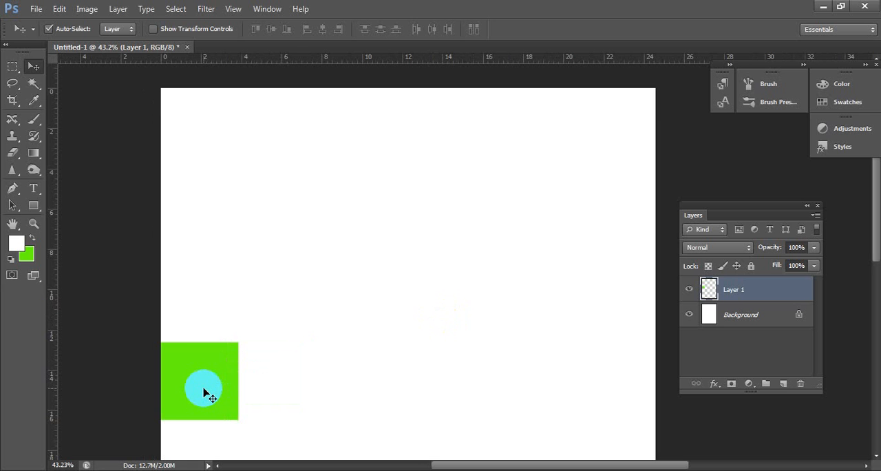
{"action": "left_click_drag", "start_coordinate": [225, 389], "coordinate": [276, 378]}
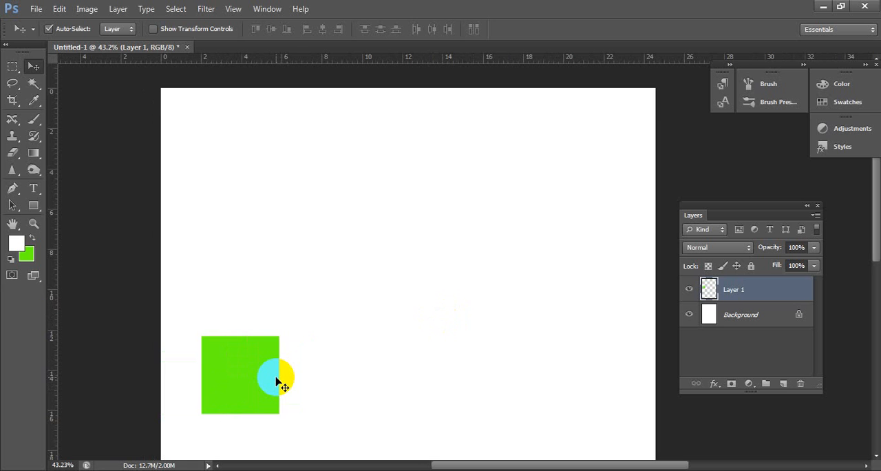
{"action": "key", "text": "Delete"}
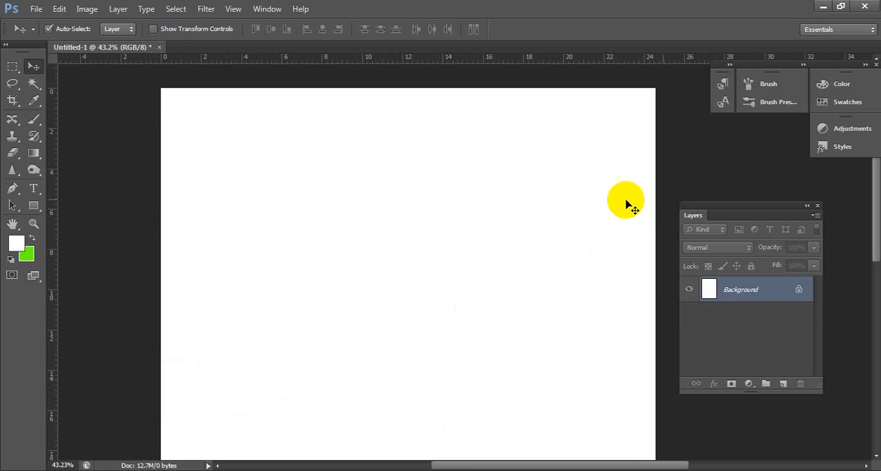
- Place two vertical guides at about 4.7 and 19.8 inches and remove both of them
{"action": "left_click_drag", "start_coordinate": [81, 386], "coordinate": [255, 339]}
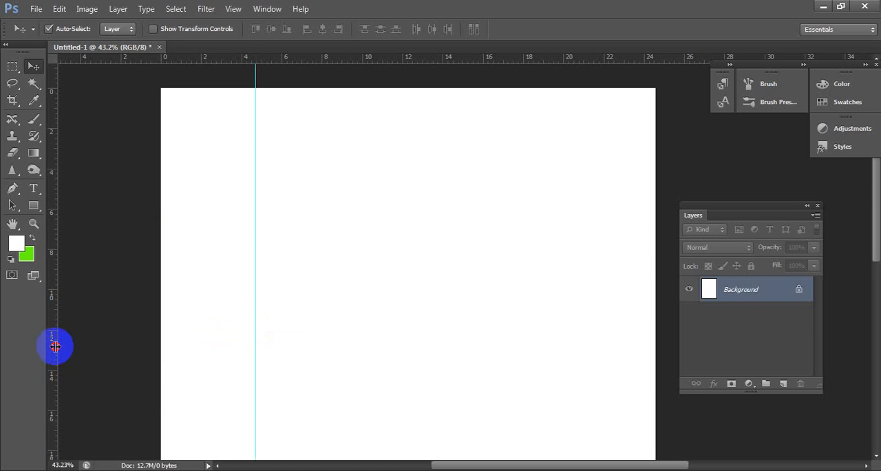
{"action": "left_click_drag", "start_coordinate": [55, 346], "coordinate": [563, 321]}
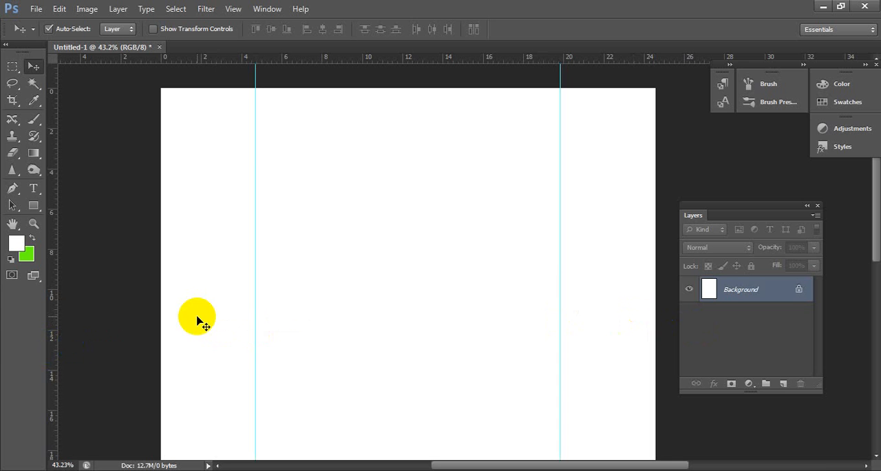
{"action": "left_click_drag", "start_coordinate": [561, 249], "coordinate": [562, 56]}
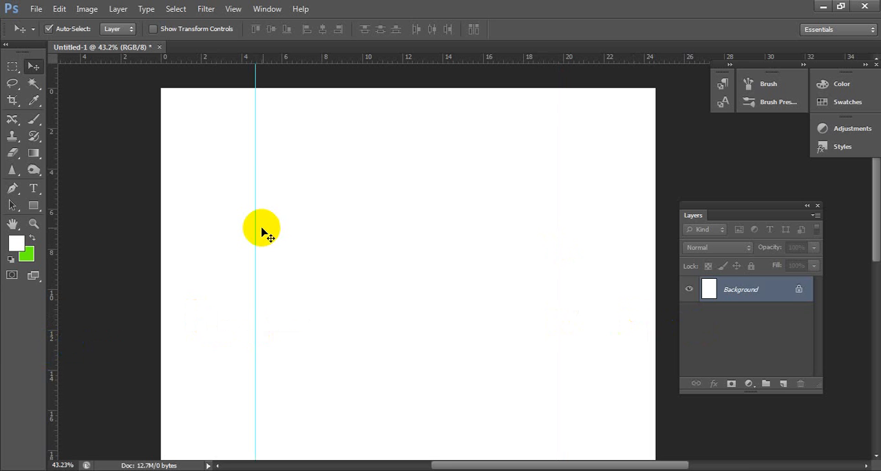
{"action": "left_click_drag", "start_coordinate": [262, 228], "coordinate": [1, 236]}
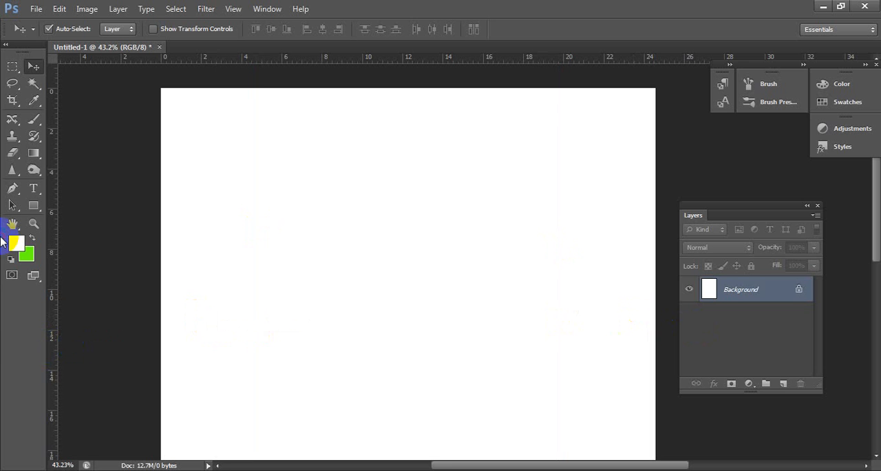
- Close the test document without saving and create a new document 1170 pixels wide and 2500 pixels high
{"action": "key", "text": "ctrl+w"}
{"action": "left_click", "coordinate": [442, 191]}
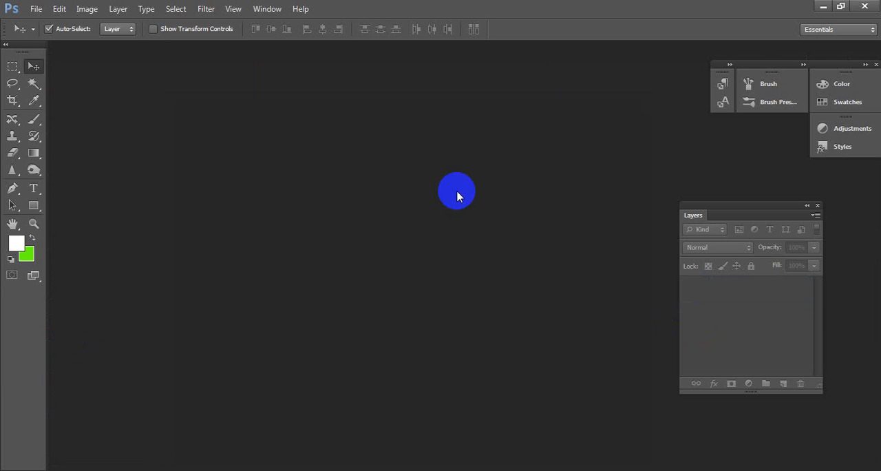
{"action": "key", "text": "ctrl+n"}
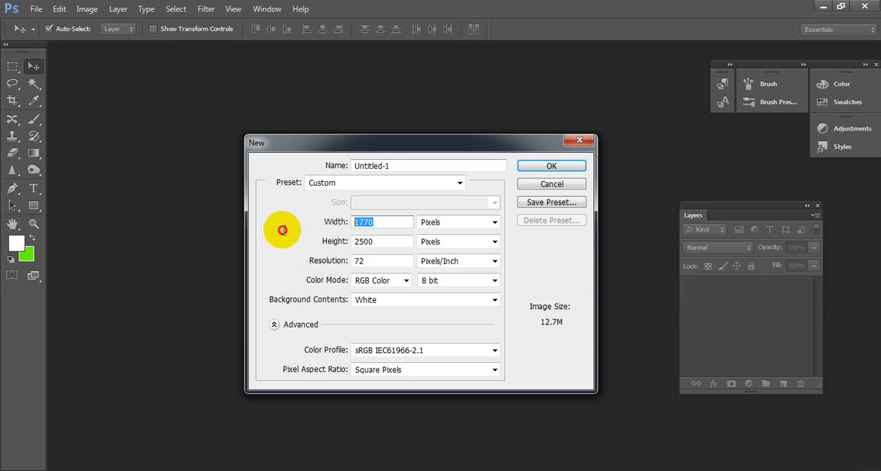
{"action": "type", "text": "1170"}
{"action": "left_click", "coordinate": [563, 168]}
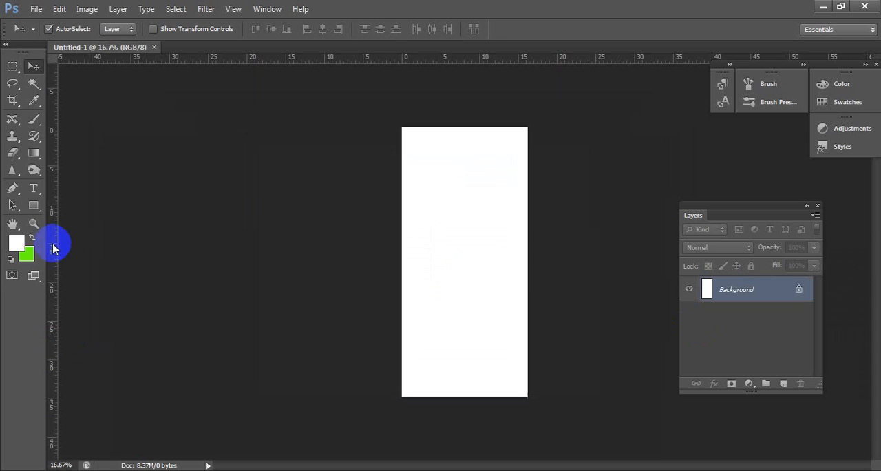
- Place vertical guides along the left and right edges of the 1170-pixel-wide canvas
{"action": "left_click_drag", "start_coordinate": [53, 249], "coordinate": [401, 269]}
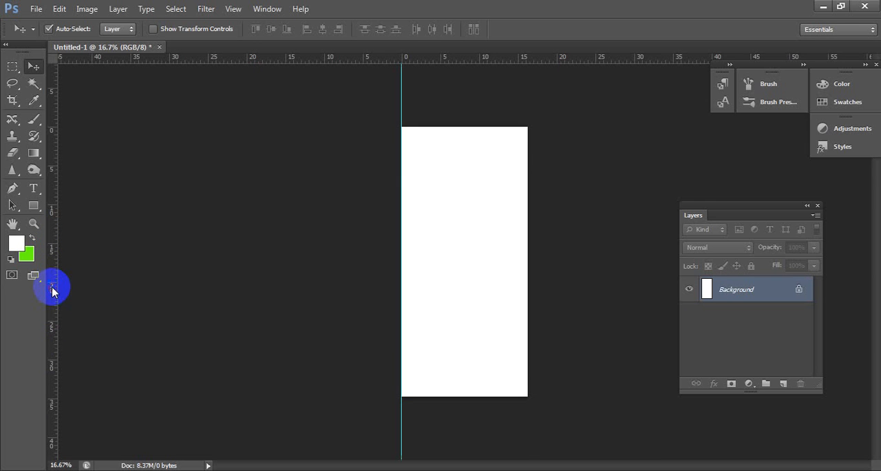
{"action": "left_click_drag", "start_coordinate": [53, 291], "coordinate": [526, 257]}
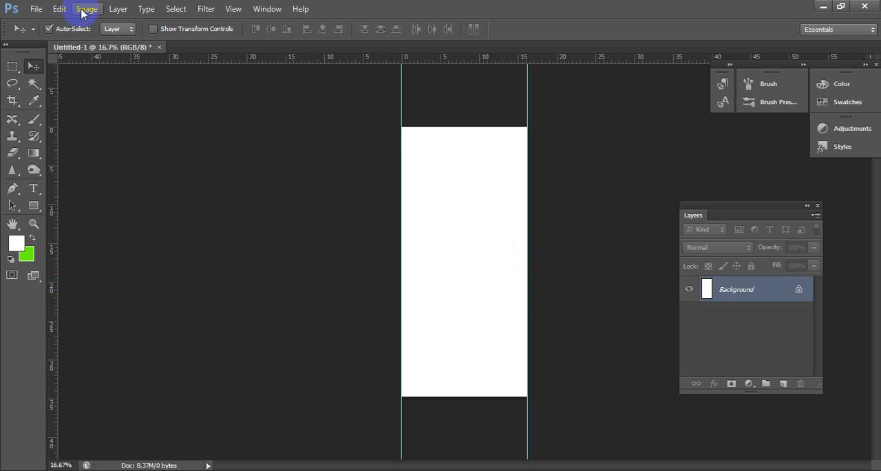
- Set the canvas width to 1770 pixels, keeping the centre anchor and the 2500-pixel height
{"action": "left_click", "coordinate": [83, 12]}
{"action": "left_click", "coordinate": [107, 114]}
{"action": "left_click", "coordinate": [502, 173]}
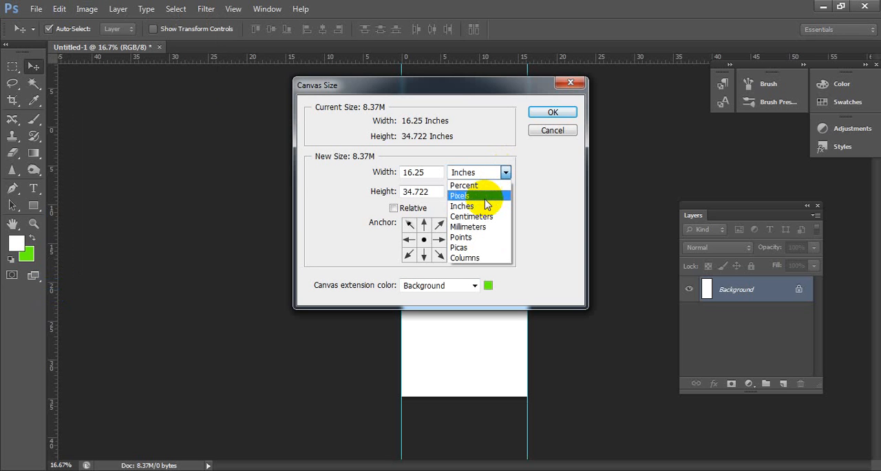
{"action": "left_click", "coordinate": [482, 196]}
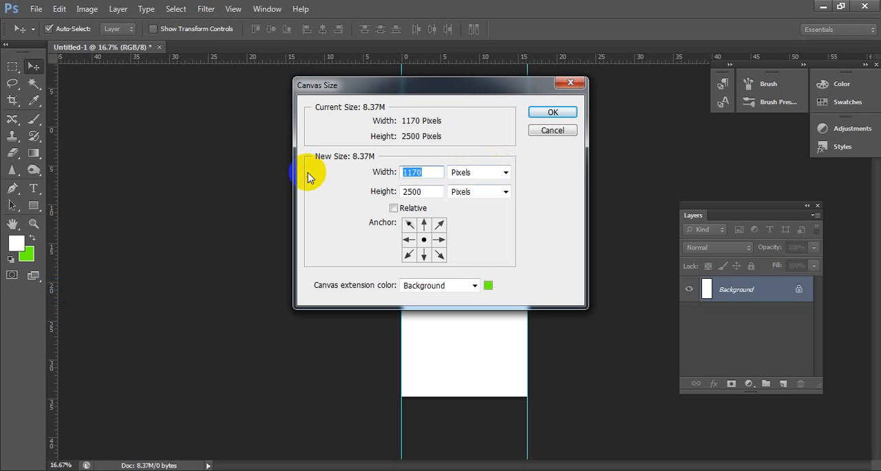
{"action": "type", "text": "1"}
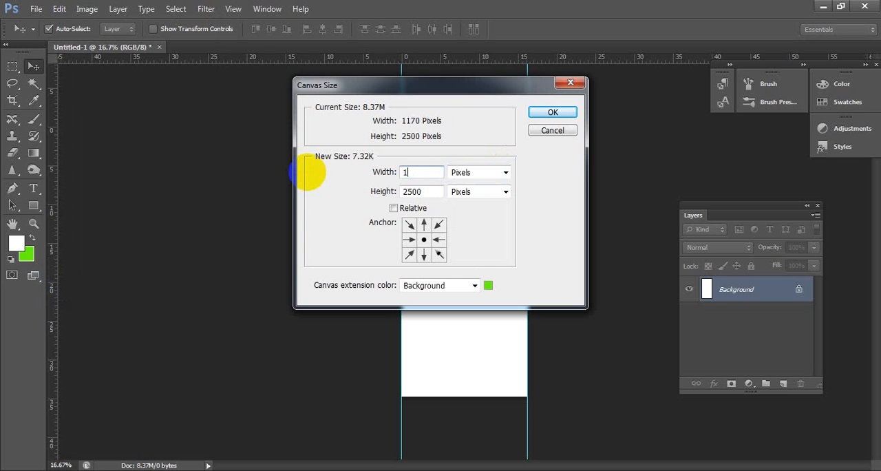
{"action": "type", "text": "770"}
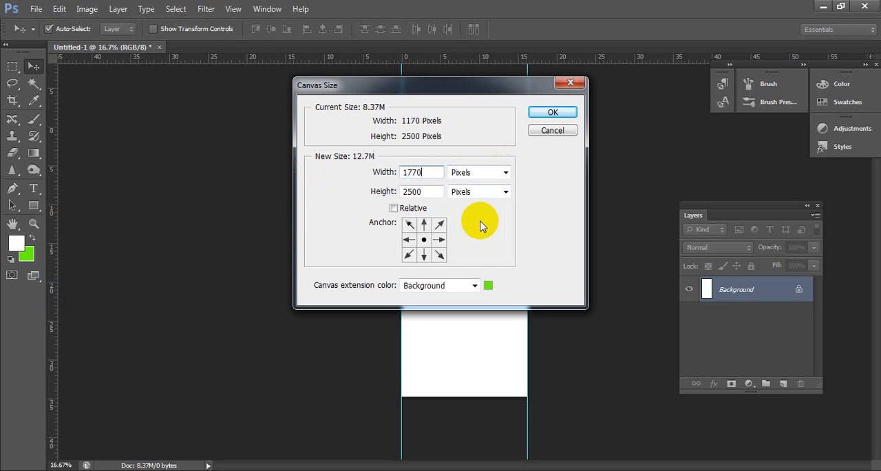
{"action": "left_click", "coordinate": [556, 113]}
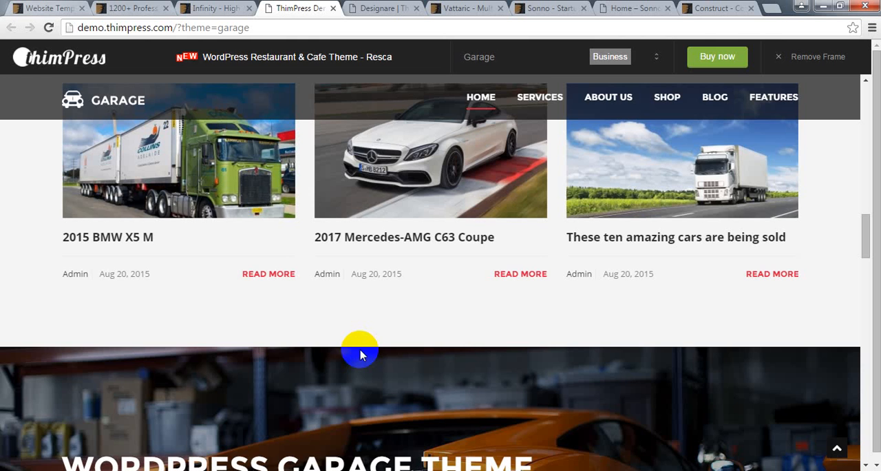
- Examine how the content is laid out in the Garage and Infinity theme previews in the browser
{"action": "scroll", "coordinate": [338, 353], "scroll_direction": "up", "scroll_amount": 10}
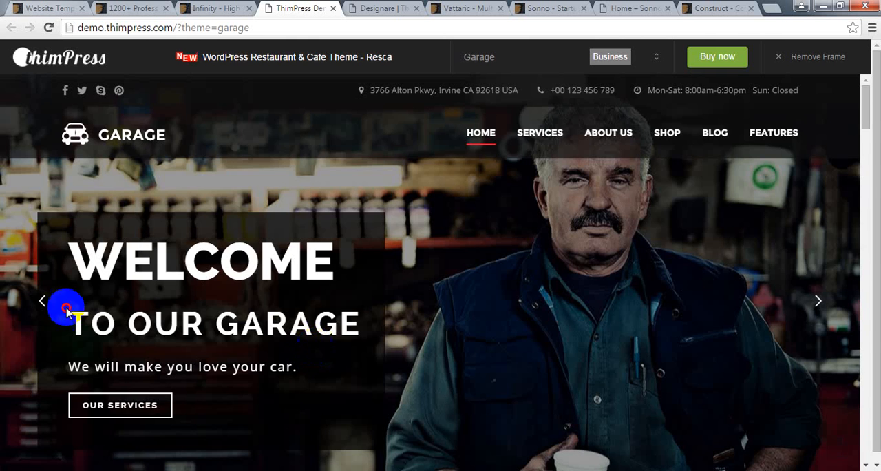
{"action": "key", "text": "ctrl+shift+Tab"}
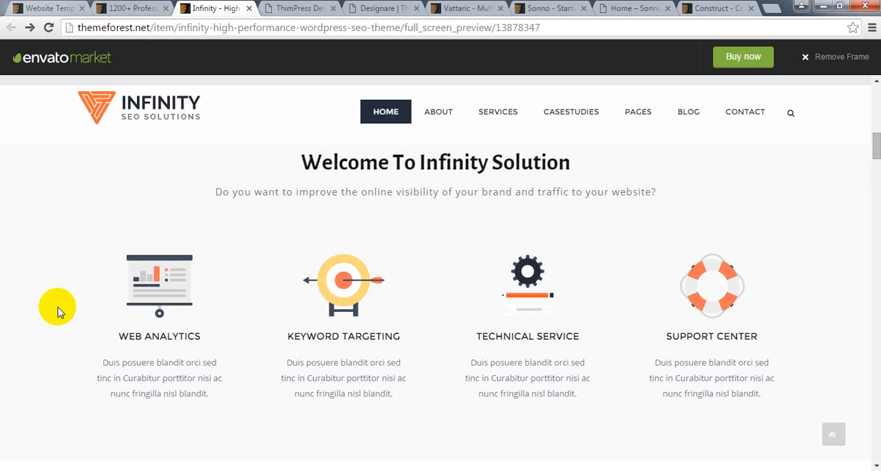
{"action": "scroll", "coordinate": [49, 239], "scroll_direction": "down", "scroll_amount": 5}
{"action": "scroll", "coordinate": [49, 239], "scroll_direction": "down", "scroll_amount": 4}
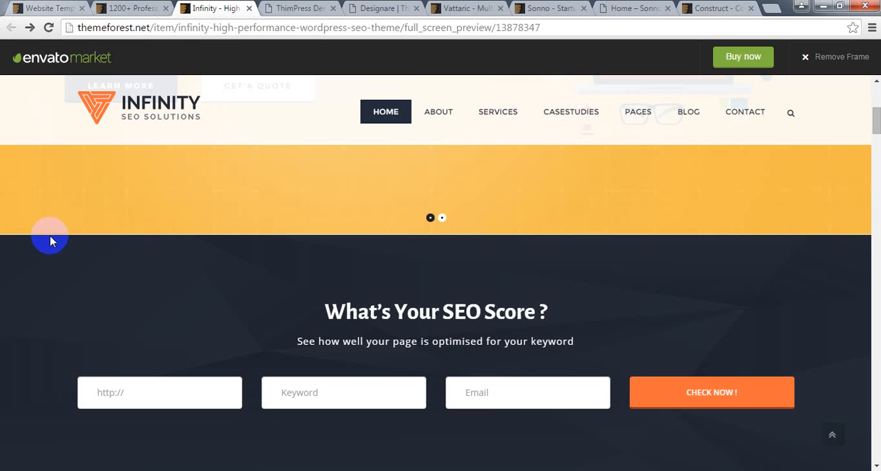
{"action": "scroll", "coordinate": [50, 239], "scroll_direction": "down", "scroll_amount": 4}
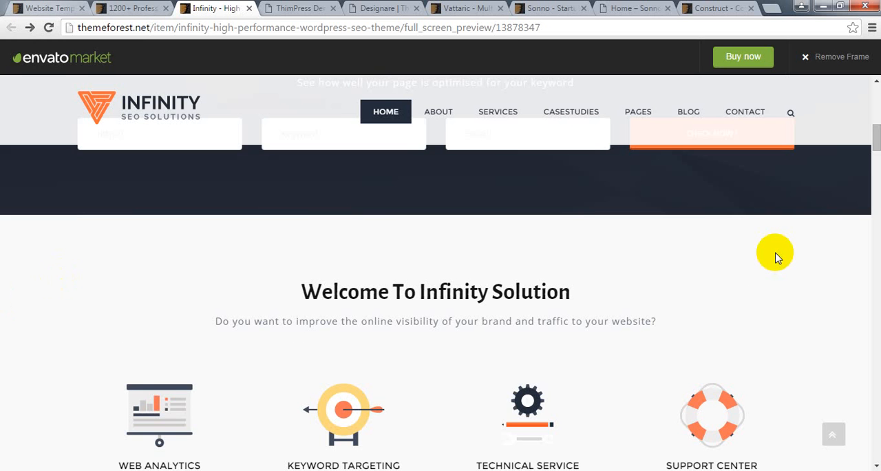
{"action": "scroll", "coordinate": [776, 257], "scroll_direction": "down", "scroll_amount": 2}
{"action": "scroll", "coordinate": [541, 251], "scroll_direction": "up", "scroll_amount": 1}
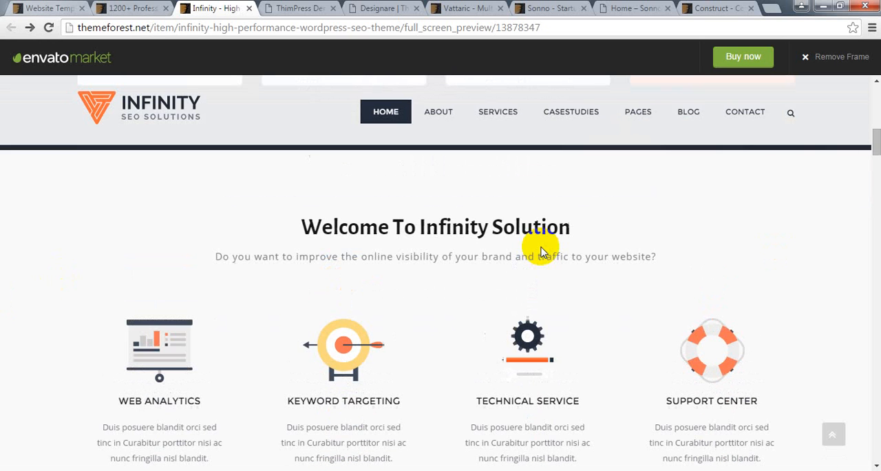
- Examine how the Infinity demo arranges its welcome, services, case studies, pricing, work flow and clients sections within the page width
{"action": "scroll", "coordinate": [541, 251], "scroll_direction": "down", "scroll_amount": 2}
{"action": "scroll", "coordinate": [461, 309], "scroll_direction": "up", "scroll_amount": 1}
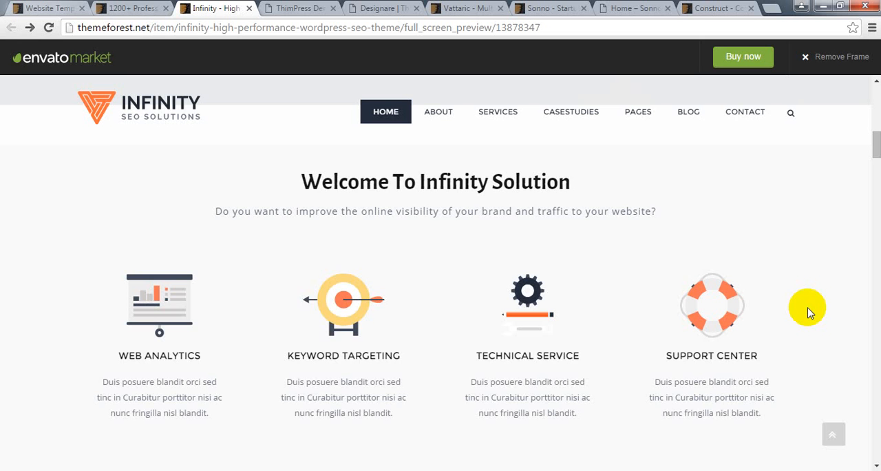
{"action": "scroll", "coordinate": [430, 335], "scroll_direction": "up", "scroll_amount": 1}
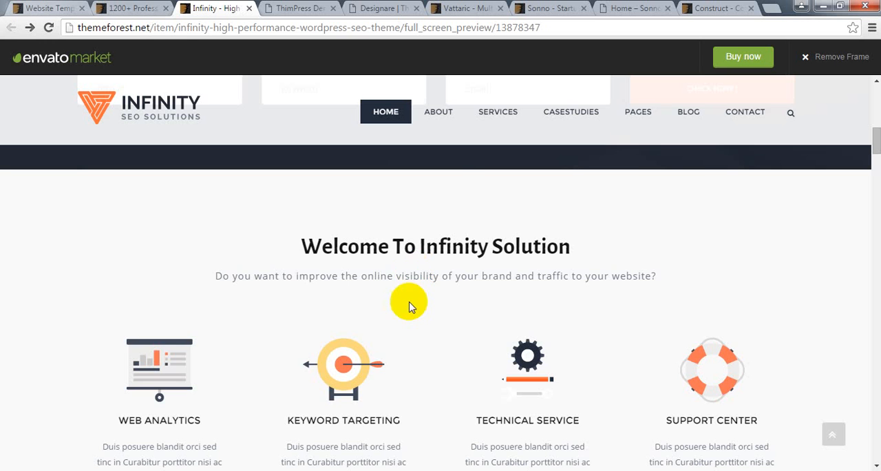
{"action": "scroll", "coordinate": [411, 296], "scroll_direction": "down", "scroll_amount": 5}
{"action": "scroll", "coordinate": [409, 307], "scroll_direction": "down", "scroll_amount": 4}
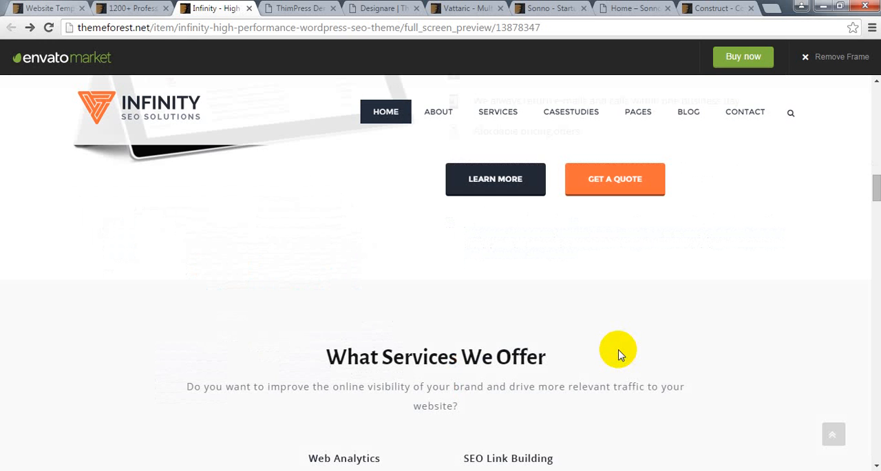
{"action": "scroll", "coordinate": [215, 303], "scroll_direction": "down", "scroll_amount": 3}
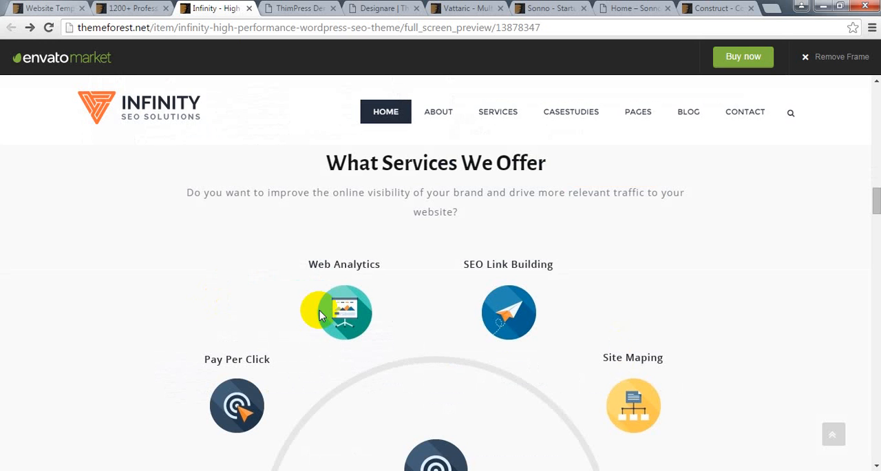
{"action": "scroll", "coordinate": [656, 420], "scroll_direction": "down", "scroll_amount": 5}
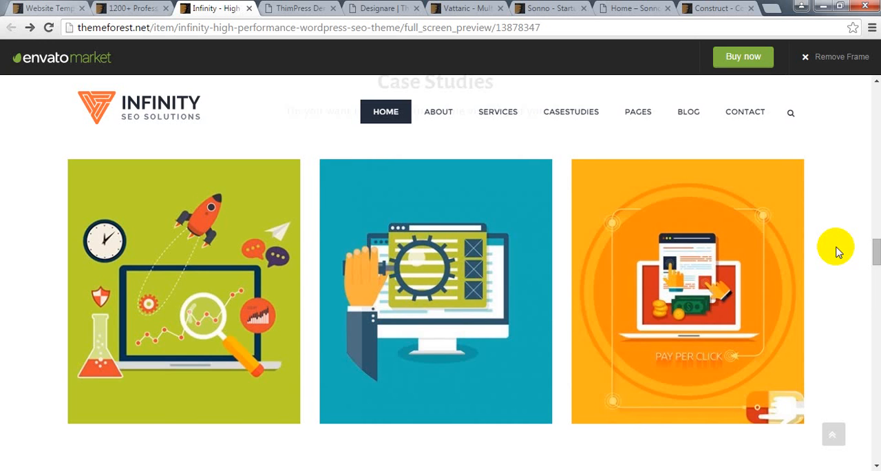
{"action": "scroll", "coordinate": [142, 324], "scroll_direction": "down", "scroll_amount": 10}
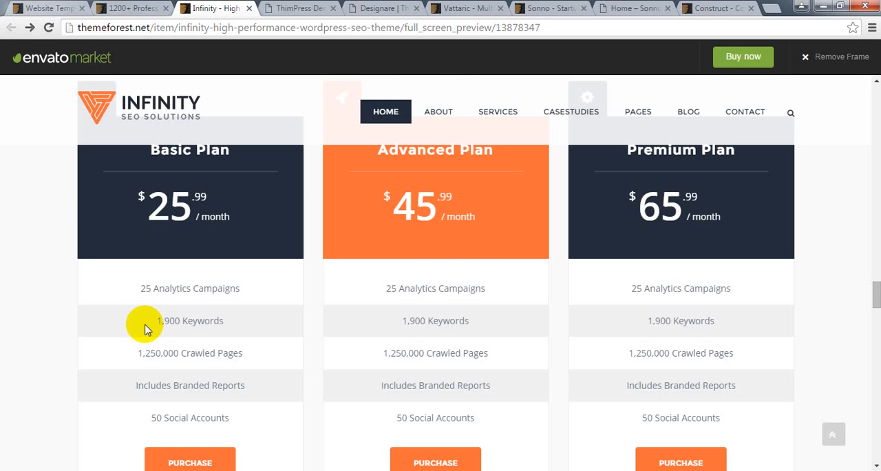
{"action": "scroll", "coordinate": [625, 355], "scroll_direction": "down", "scroll_amount": 5}
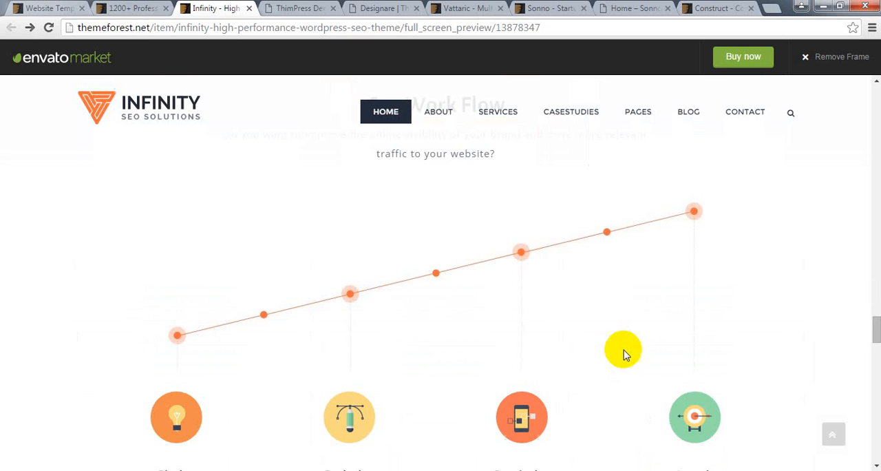
{"action": "scroll", "coordinate": [625, 355], "scroll_direction": "down", "scroll_amount": 5}
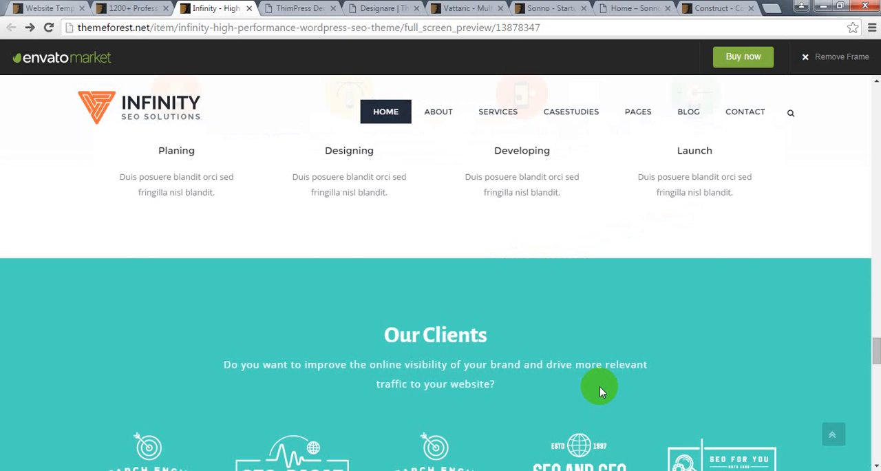
{"action": "scroll", "coordinate": [742, 261], "scroll_direction": "down", "scroll_amount": 4}
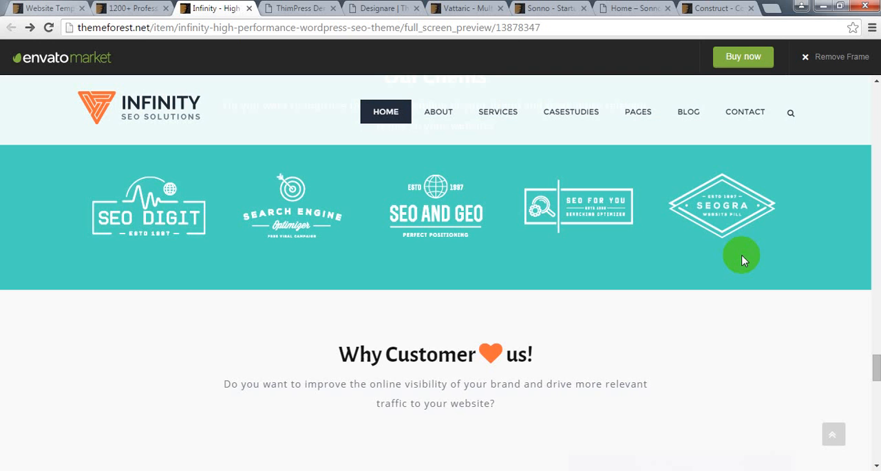
- Examine the content width of the Infinity demo's client logos, testimonials, latest news and footer, and recheck its welcome section
{"action": "scroll", "coordinate": [758, 275], "scroll_direction": "up", "scroll_amount": 1}
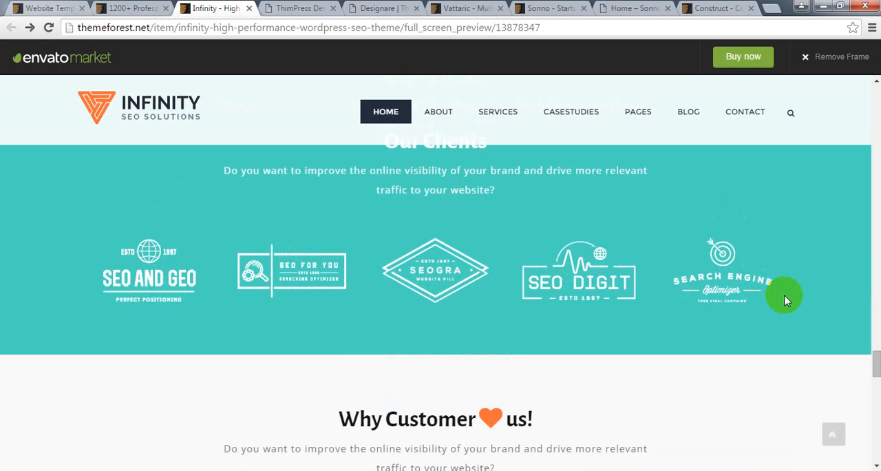
{"action": "scroll", "coordinate": [467, 284], "scroll_direction": "up", "scroll_amount": 1}
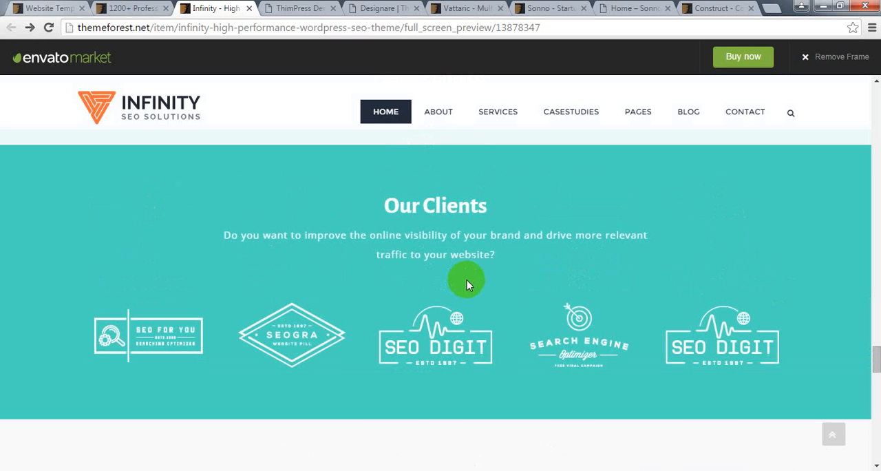
{"action": "scroll", "coordinate": [758, 274], "scroll_direction": "down", "scroll_amount": 4}
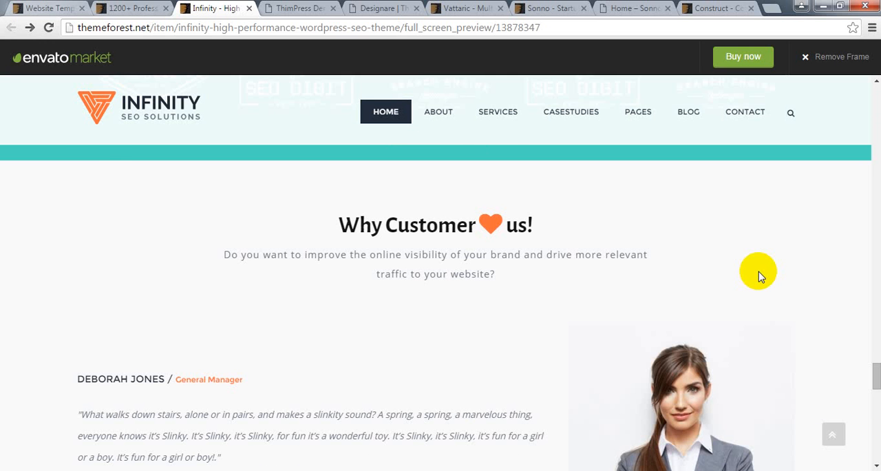
{"action": "scroll", "coordinate": [759, 273], "scroll_direction": "down", "scroll_amount": 7}
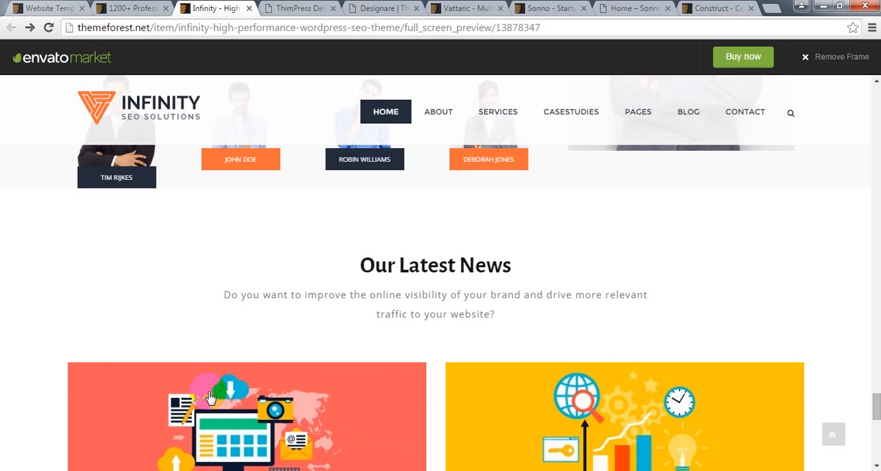
{"action": "scroll", "coordinate": [702, 317], "scroll_direction": "down", "scroll_amount": 3}
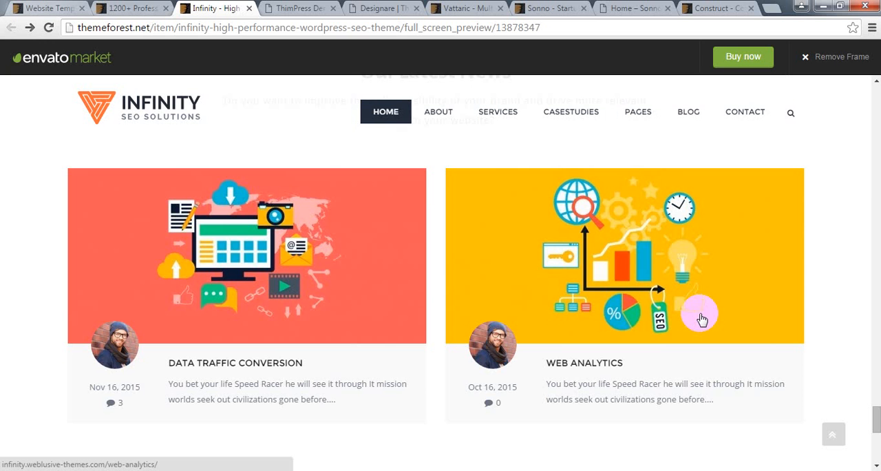
{"action": "scroll", "coordinate": [701, 319], "scroll_direction": "down", "scroll_amount": 5}
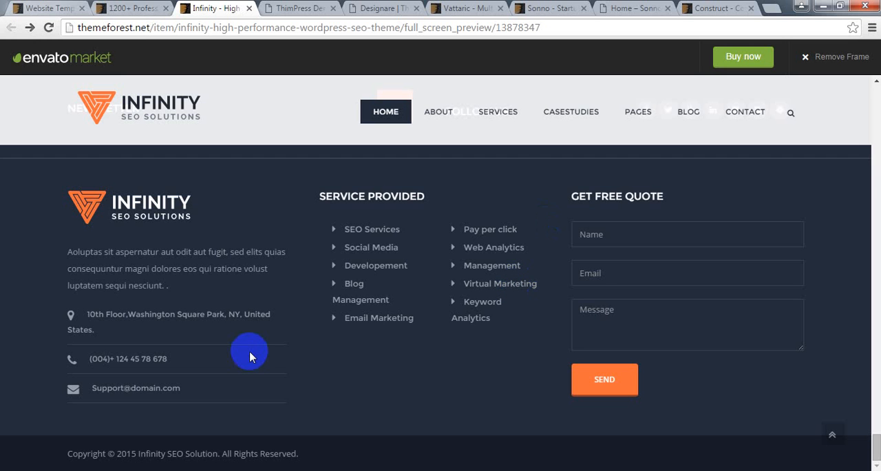
{"action": "scroll", "coordinate": [248, 351], "scroll_direction": "up", "scroll_amount": 10}
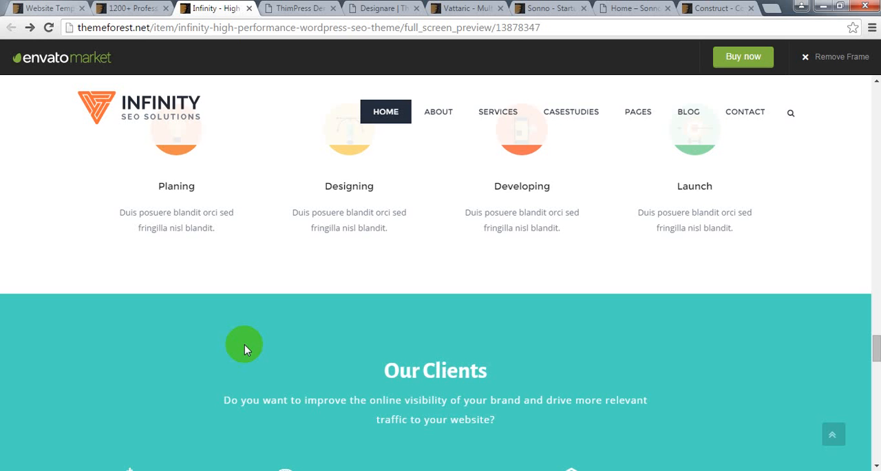
{"action": "scroll", "coordinate": [244, 344], "scroll_direction": "up", "scroll_amount": 10}
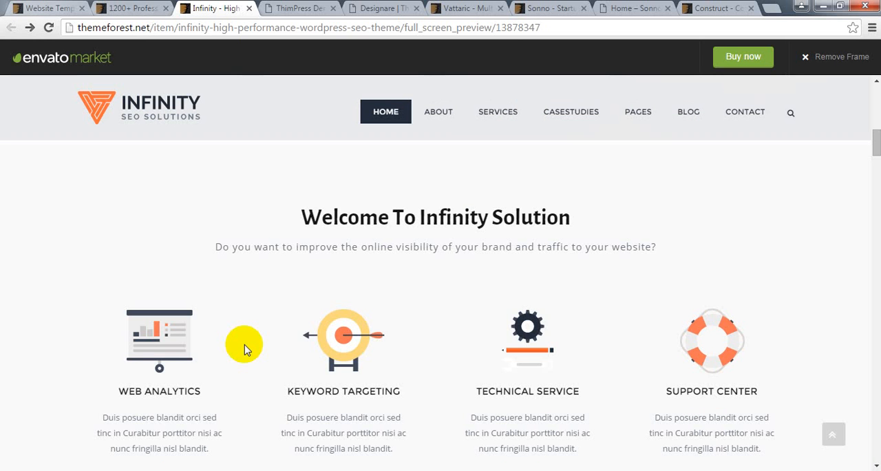
{"action": "scroll", "coordinate": [246, 349], "scroll_direction": "down", "scroll_amount": 2}
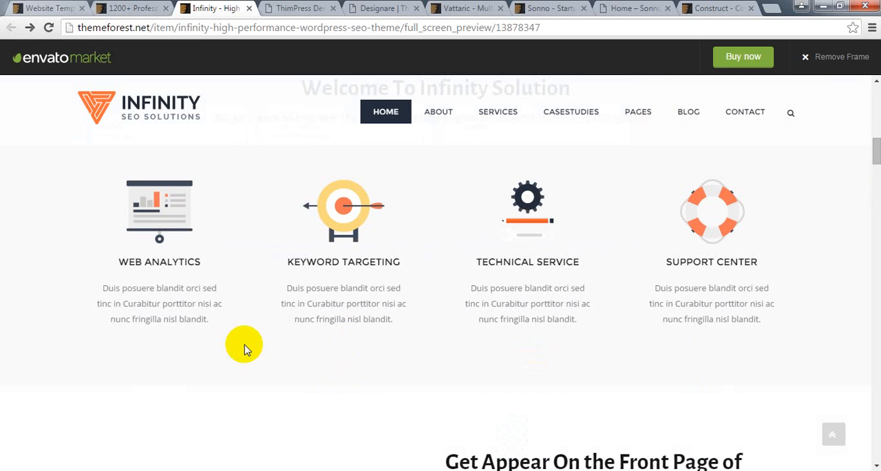
{"action": "scroll", "coordinate": [246, 349], "scroll_direction": "up", "scroll_amount": 1}
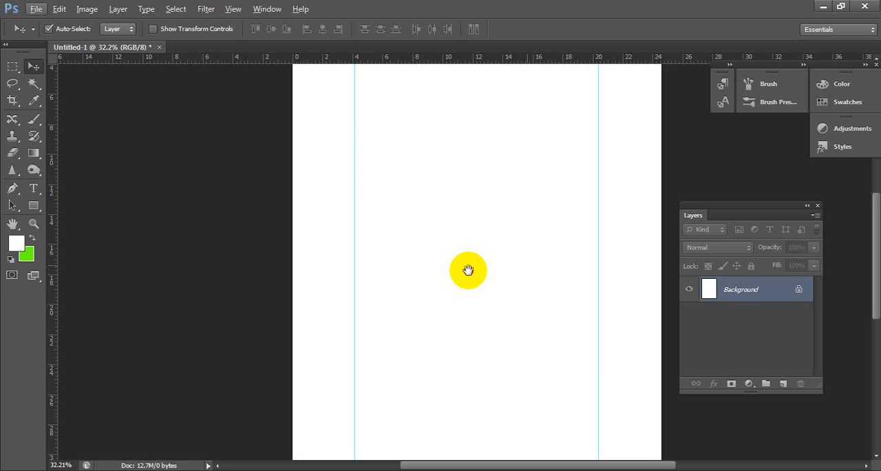
- Switch to Photoshop, outline part of the content area between the two vertical guides with a rectangular selection, and deselect it
{"action": "left_click_drag", "start_coordinate": [468, 269], "coordinate": [382, 281]}
{"action": "key", "text": "m"}
{"action": "left_click_drag", "start_coordinate": [278, 194], "coordinate": [512, 292]}
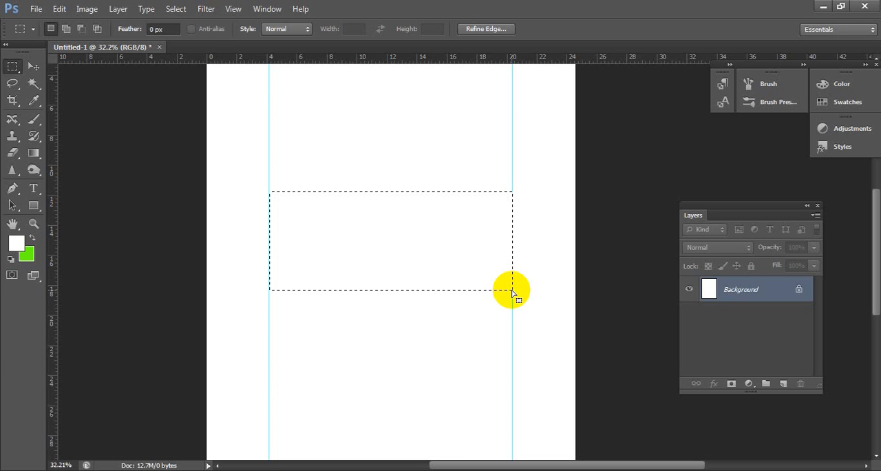
{"action": "left_click", "coordinate": [511, 291]}
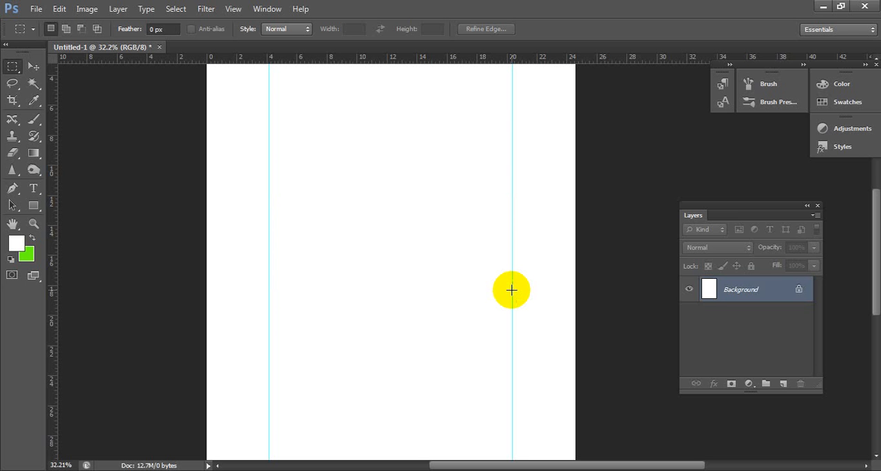
- Open BS 12 Grid.psd from the desktop in Photoshop and dock the Layers panel beneath Adjustments and Styles
{"action": "left_click", "coordinate": [822, 6]}
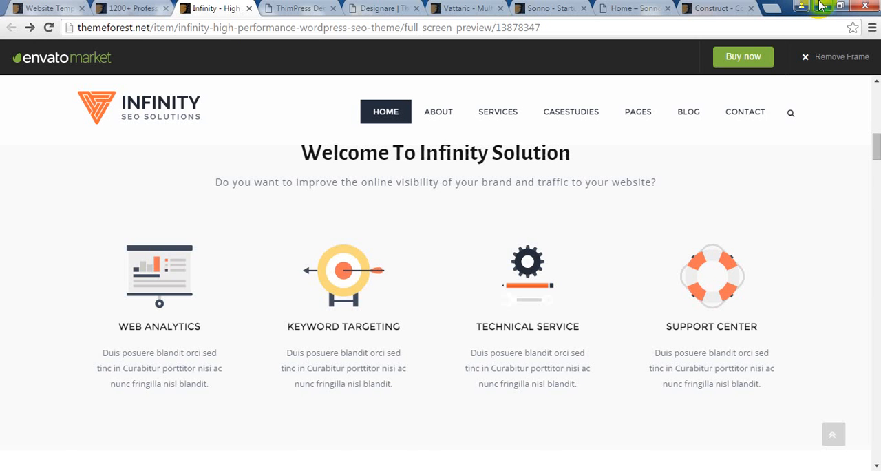
{"action": "left_click", "coordinate": [822, 6]}
{"action": "left_click", "coordinate": [709, 229]}
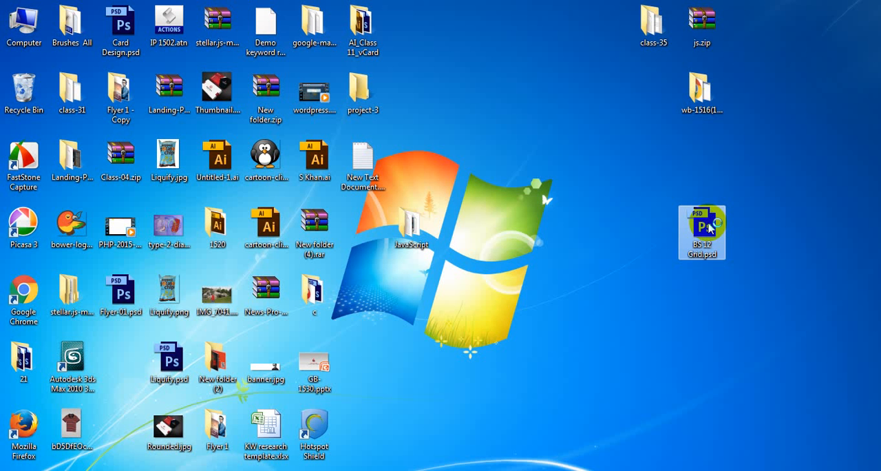
{"action": "double_click", "coordinate": [709, 229]}
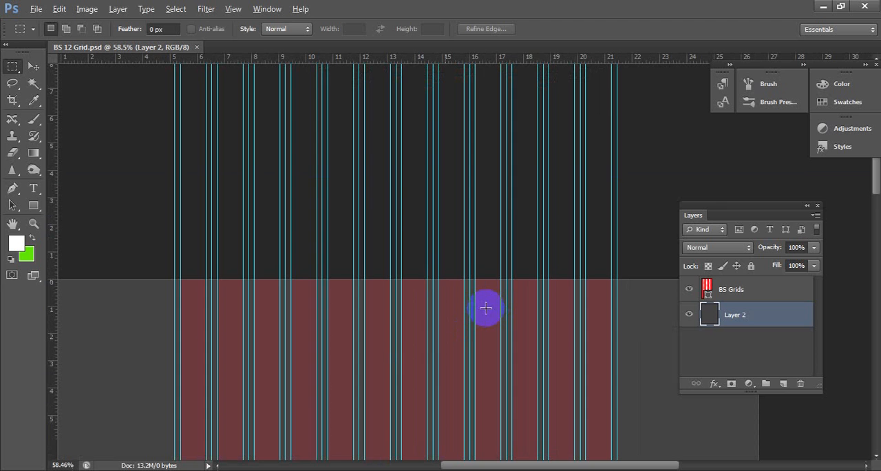
{"action": "left_click_drag", "start_coordinate": [768, 212], "coordinate": [817, 186]}
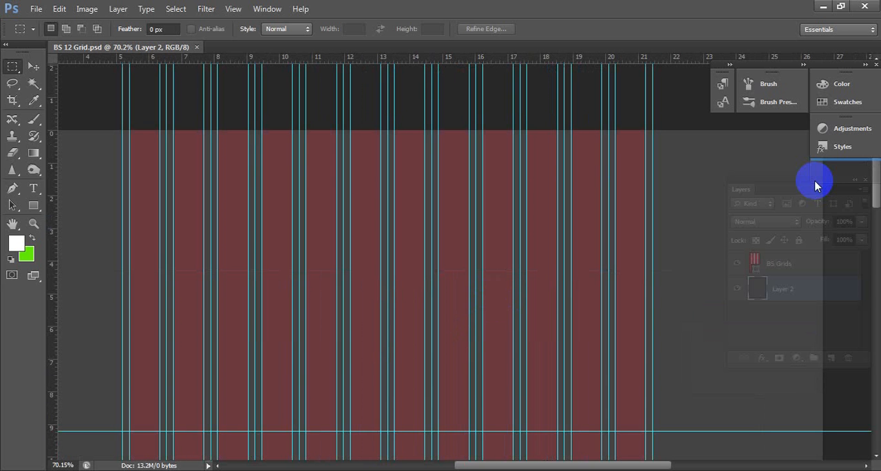
{"action": "left_click_drag", "start_coordinate": [816, 186], "coordinate": [815, 184]}
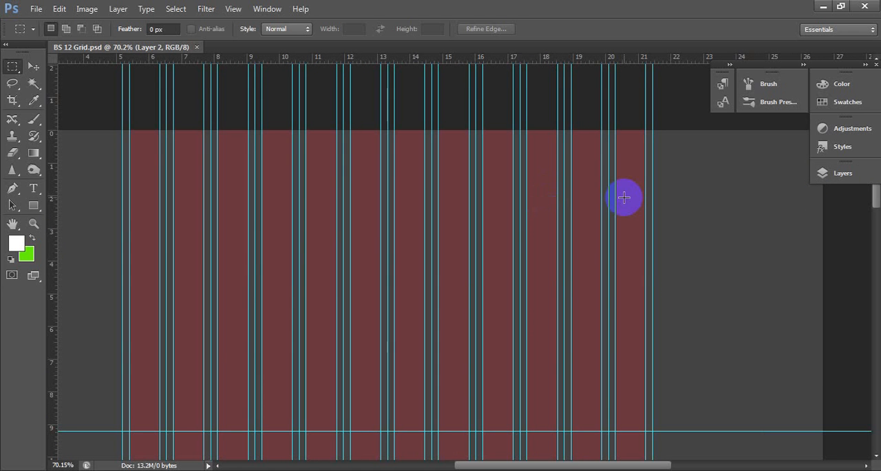
- Compare the Infinity demo's SEO score form and header in the browser with the column guides in BS 12 Grid.psd
{"action": "scroll", "coordinate": [619, 199], "scroll_direction": "down", "scroll_amount": 1}
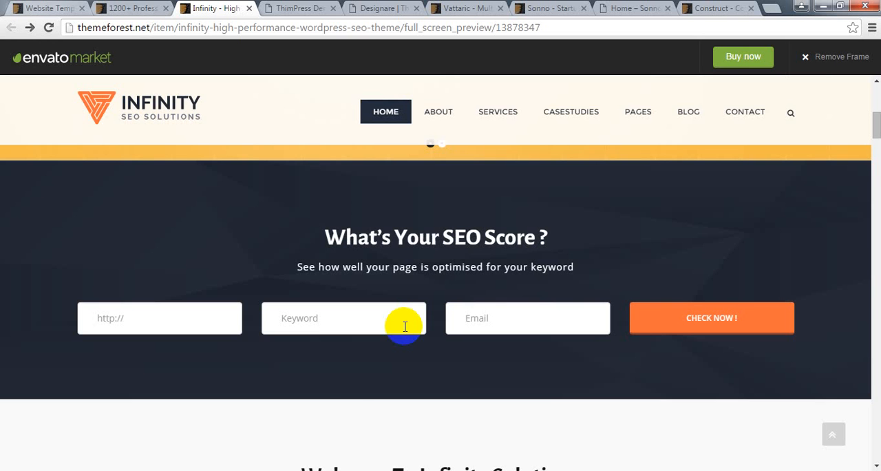
{"action": "scroll", "coordinate": [833, 131], "scroll_direction": "up", "scroll_amount": 5}
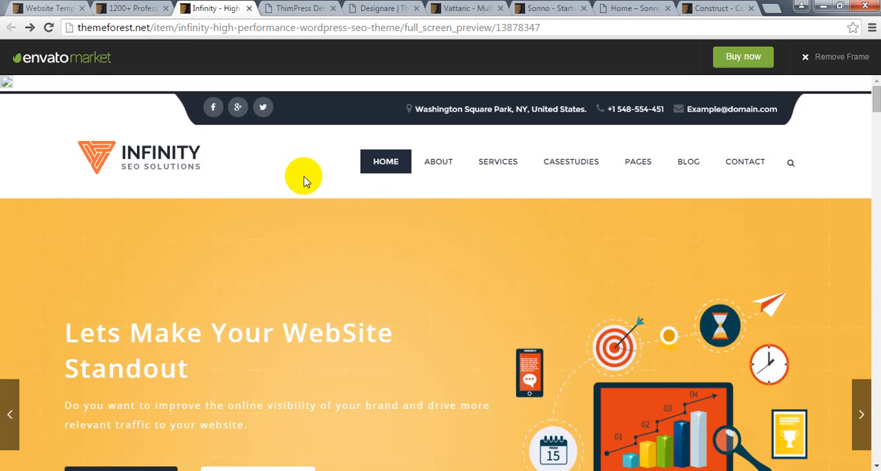
{"action": "left_click", "coordinate": [183, 470]}
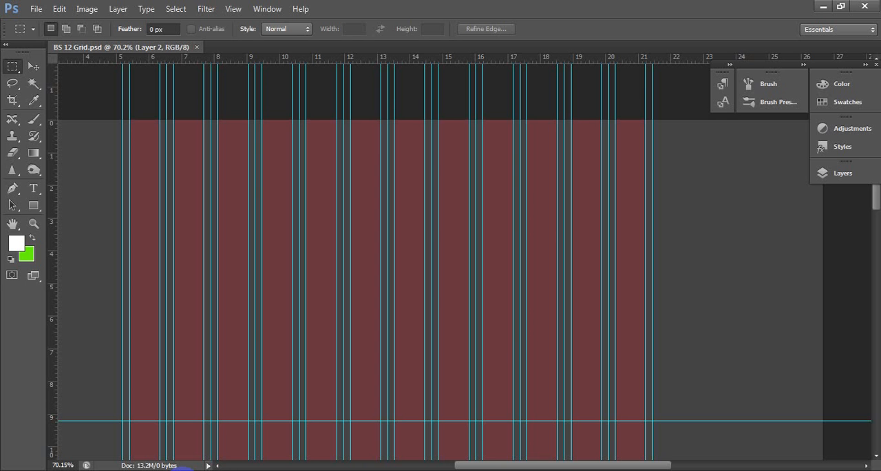
{"action": "left_click", "coordinate": [185, 468]}
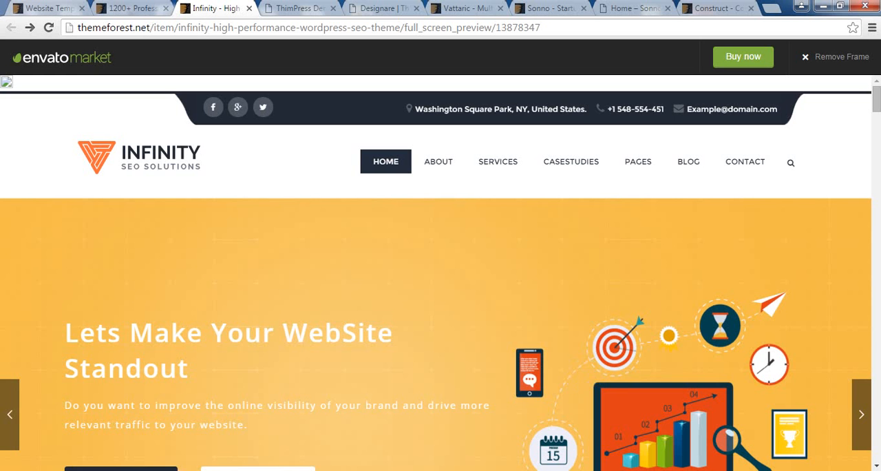
{"action": "left_click", "coordinate": [346, 298]}
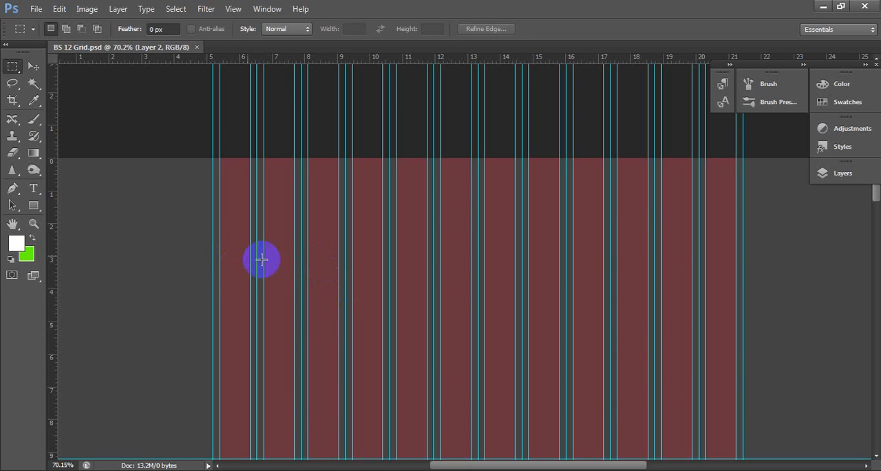
- Trace a marquee from the grid's outer left guide across the columns, and compare it with the Infinity demo's work flow and case studies sections
{"action": "left_click_drag", "start_coordinate": [212, 214], "coordinate": [212, 250]}
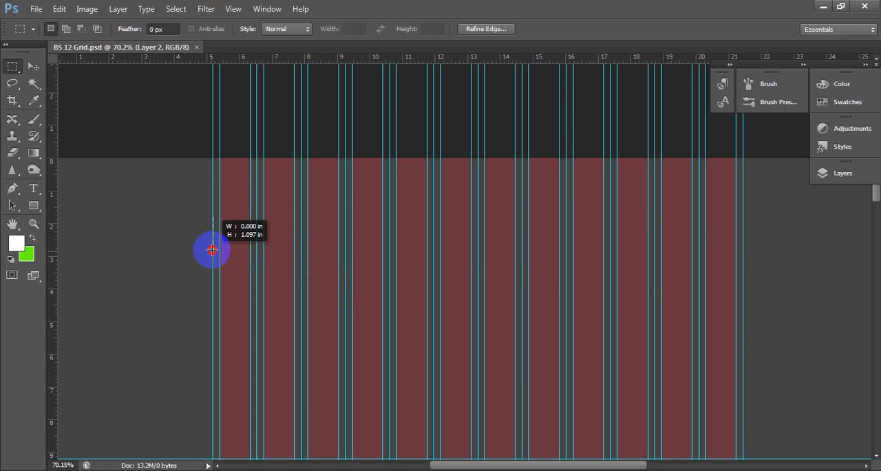
{"action": "left_click_drag", "start_coordinate": [212, 250], "coordinate": [477, 268]}
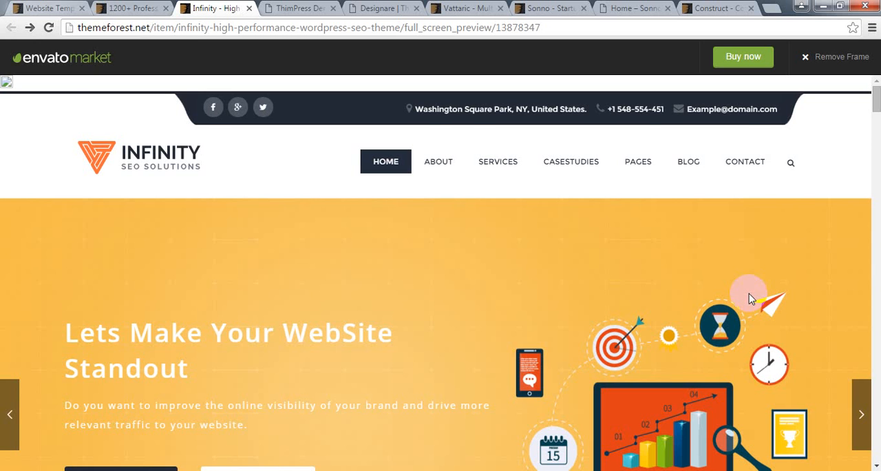
{"action": "scroll", "coordinate": [751, 298], "scroll_direction": "down", "scroll_amount": 10}
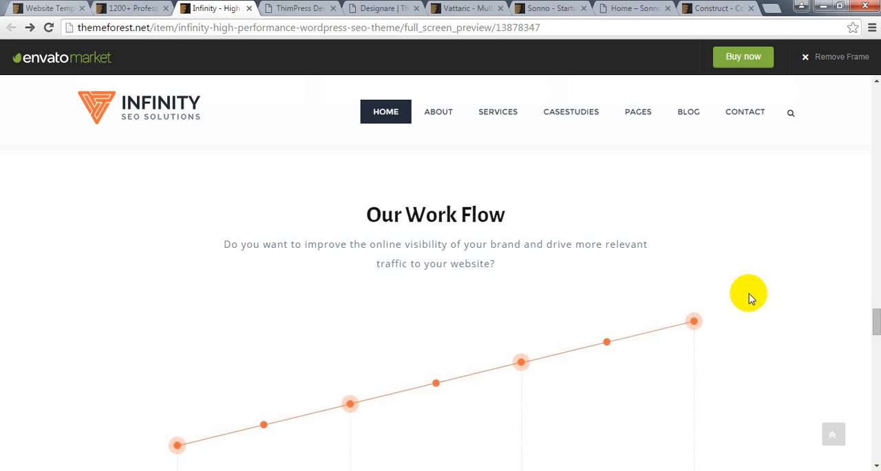
{"action": "scroll", "coordinate": [36, 215], "scroll_direction": "up", "scroll_amount": 5}
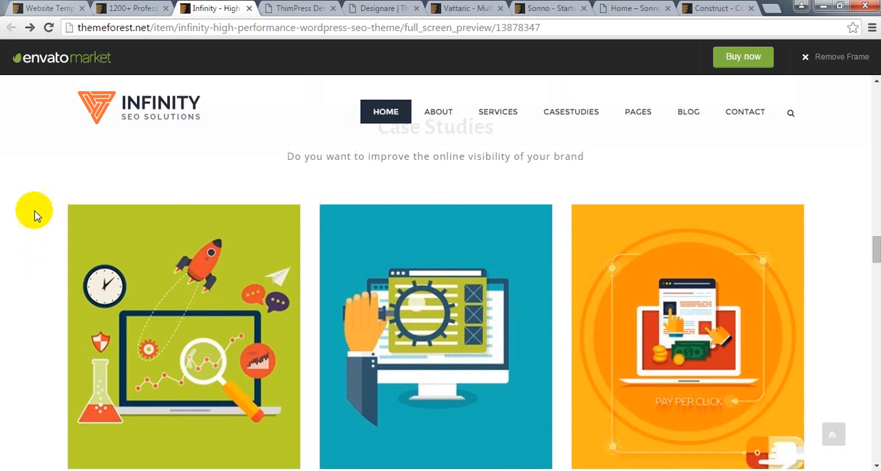
- Search the Chrome Web Store for "web page screen capture" and add the Full Page Screen Capture extension to the browser
{"action": "right_click", "coordinate": [11, 158]}
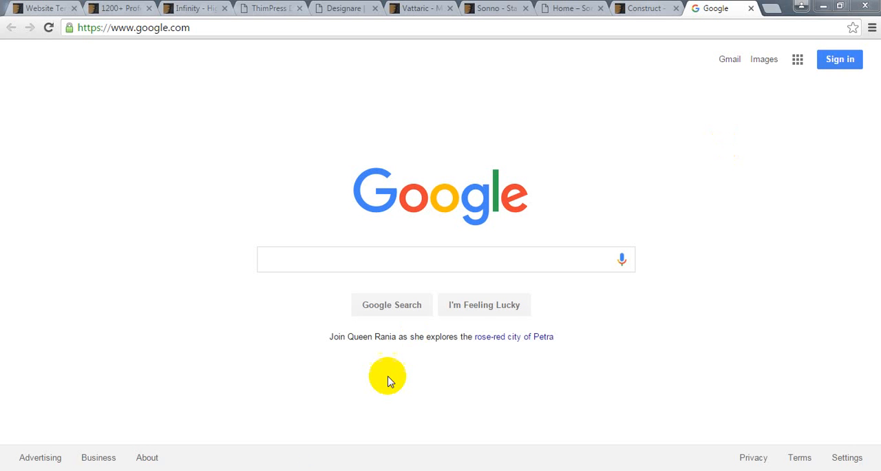
{"action": "left_click", "coordinate": [716, 12]}
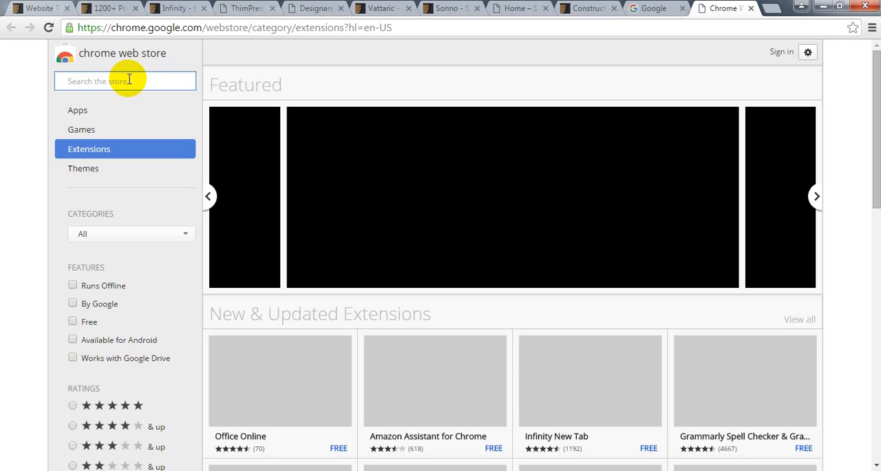
{"action": "type", "text": "full screen sh"}
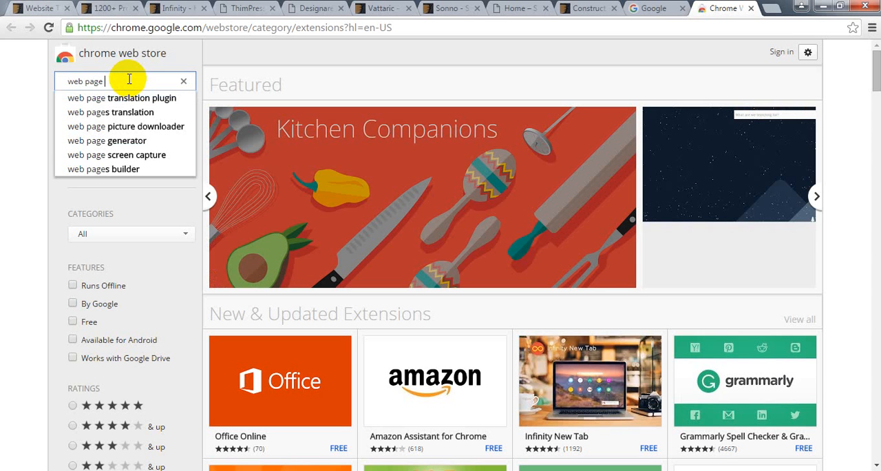
{"action": "type", "text": "screen capture"}
{"action": "key", "text": "Return"}
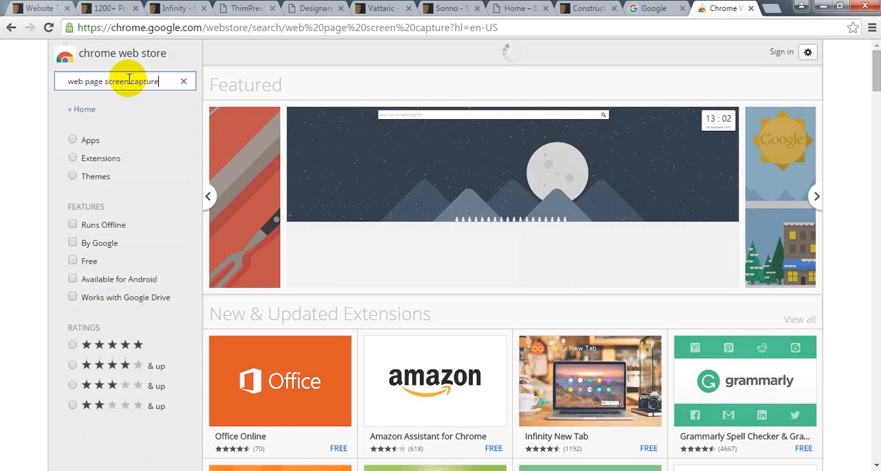
{"action": "scroll", "coordinate": [749, 333], "scroll_direction": "down", "scroll_amount": 1}
{"action": "left_click", "coordinate": [749, 329]}
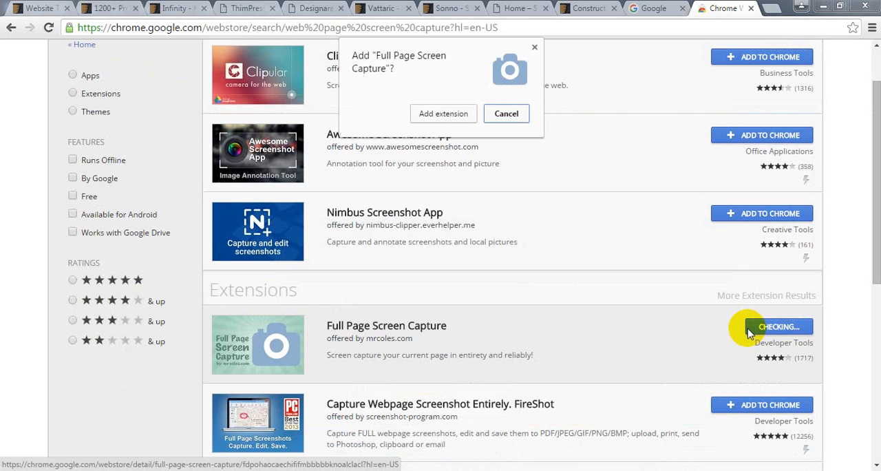
{"action": "left_click", "coordinate": [429, 117]}
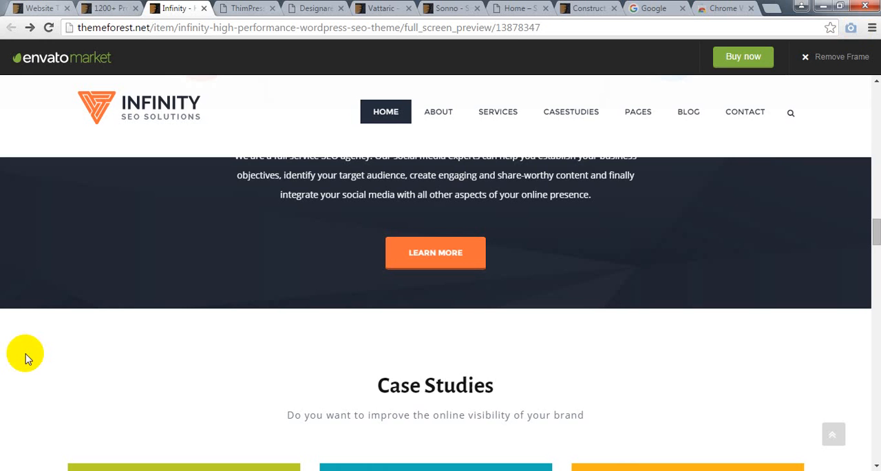
- Open the Infinity demo outside its preview frame and capture the entire page as an image for use in Photoshop
{"action": "left_click", "coordinate": [30, 28]}
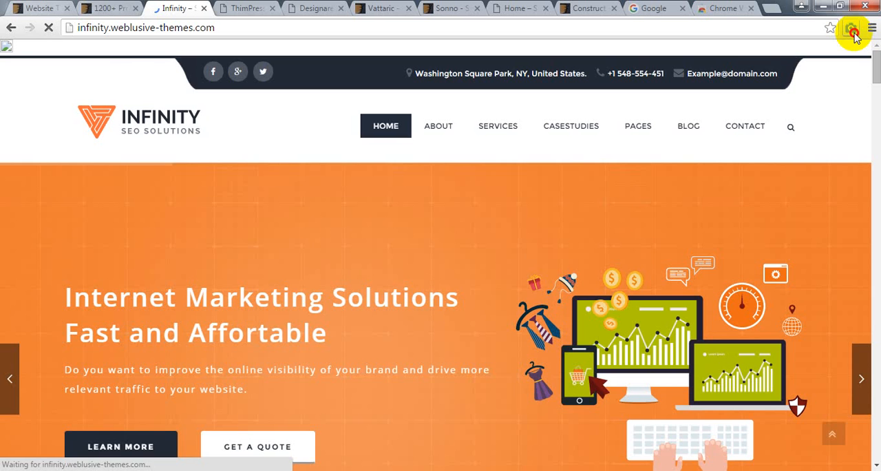
{"action": "left_click", "coordinate": [853, 31]}
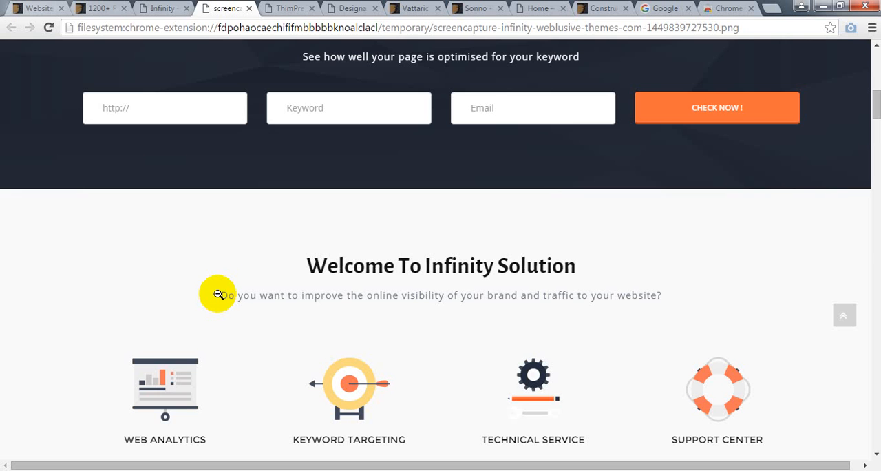
{"action": "scroll", "coordinate": [218, 295], "scroll_direction": "down", "scroll_amount": 6}
{"action": "right_click", "coordinate": [252, 242]}
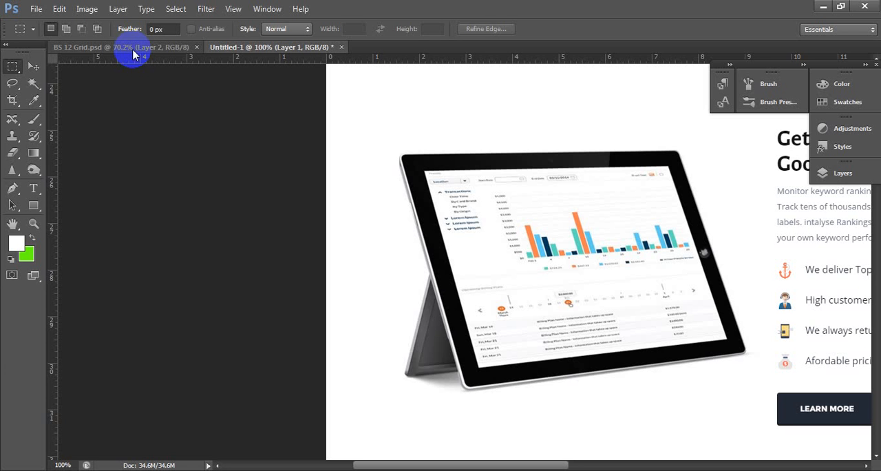
- Bring the captured page from the untitled Photoshop document into BS 12 Grid.psd and extend the canvas to reveal all of it
{"action": "left_click", "coordinate": [134, 55]}
{"action": "key", "text": "v"}
{"action": "left_click", "coordinate": [493, 313]}
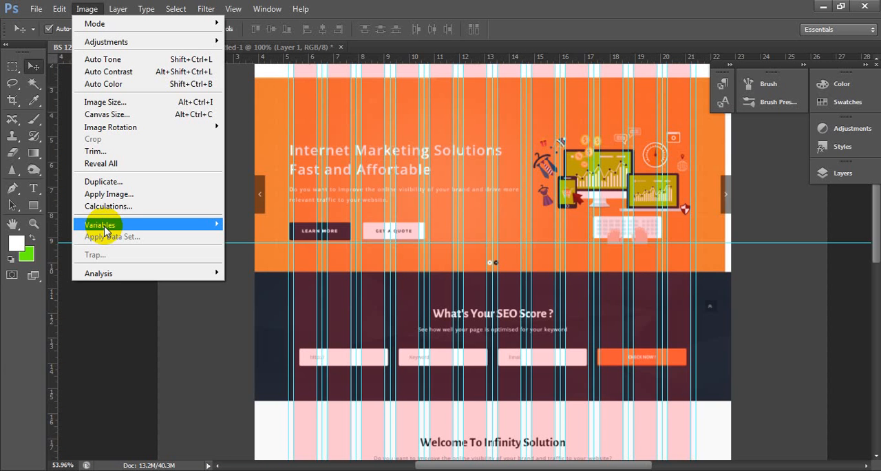
{"action": "left_click", "coordinate": [509, 283]}
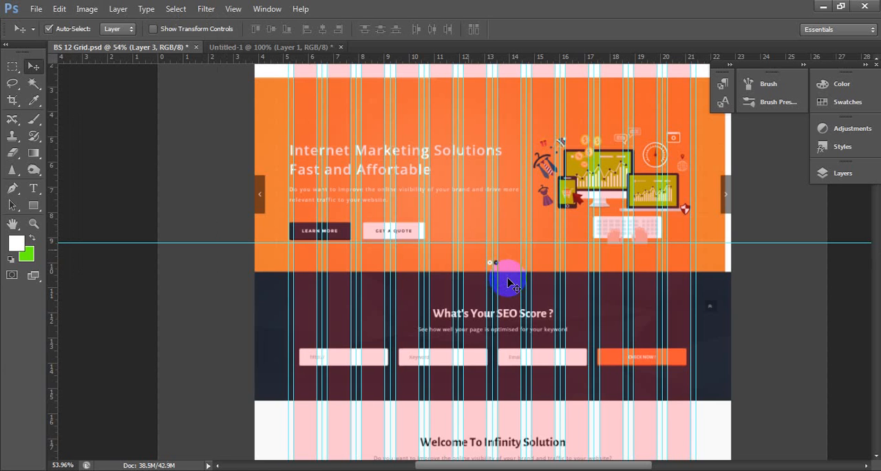
- Compare the Case Studies section with the column guides, and fill Layer 2 with the white foreground colour as the page background
{"action": "scroll", "coordinate": [455, 303], "scroll_direction": "down", "scroll_amount": 10}
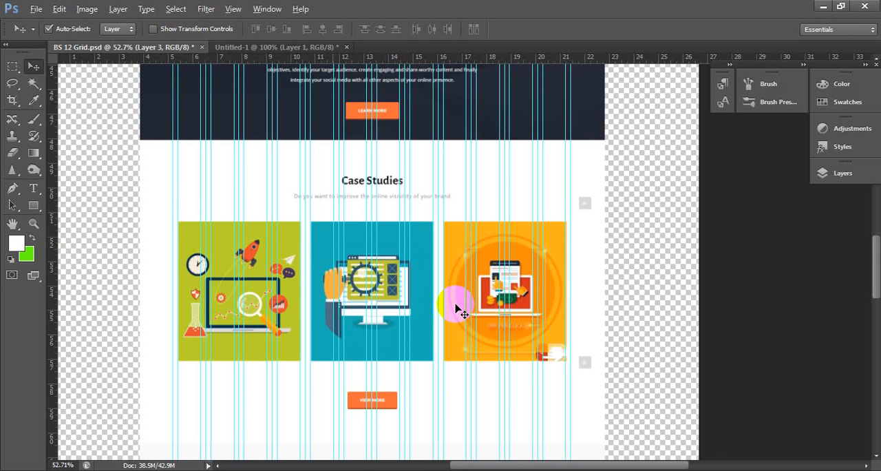
{"action": "scroll", "coordinate": [462, 313], "scroll_direction": "up", "scroll_amount": 3}
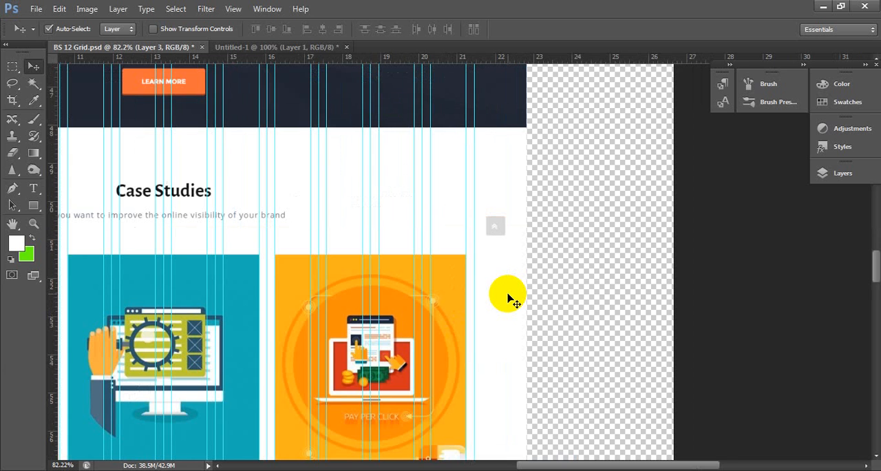
{"action": "scroll", "coordinate": [544, 210], "scroll_direction": "down", "scroll_amount": 4}
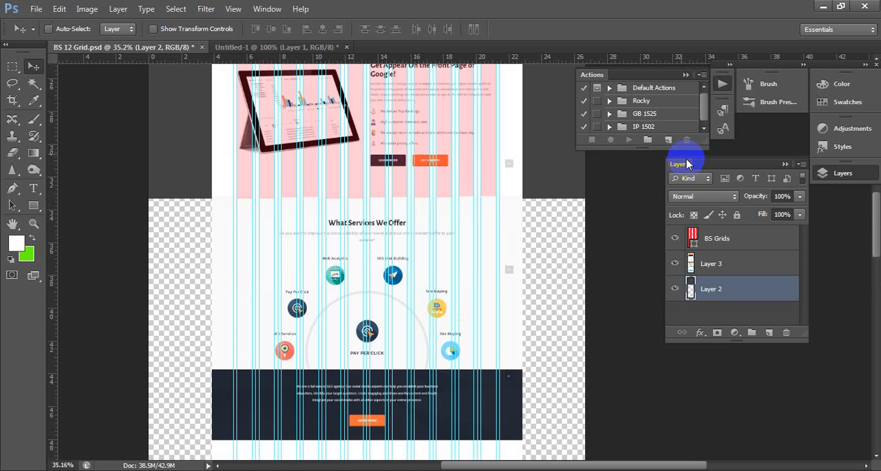
{"action": "left_click", "coordinate": [689, 164]}
{"action": "key", "text": "alt+BackSpace"}
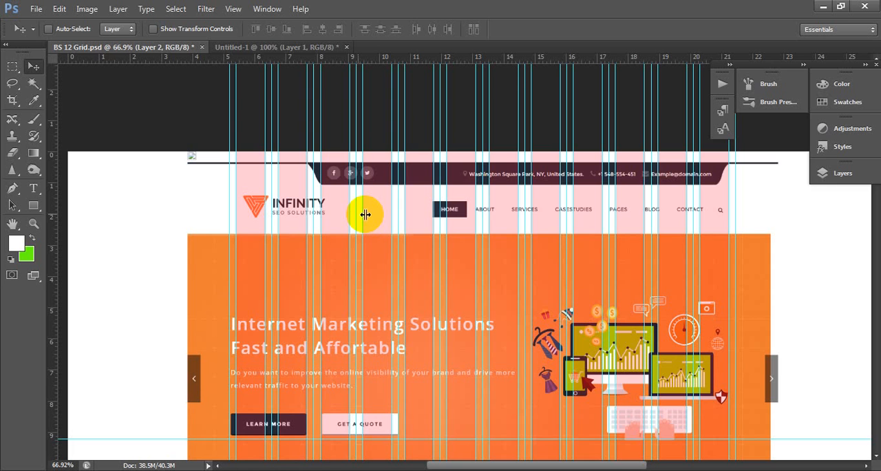
- Hide the BS Grids layer, leaving the captured page visible with the guides, and collapse the Layers panel
{"action": "left_click", "coordinate": [843, 173]}
{"action": "left_click", "coordinate": [699, 244]}
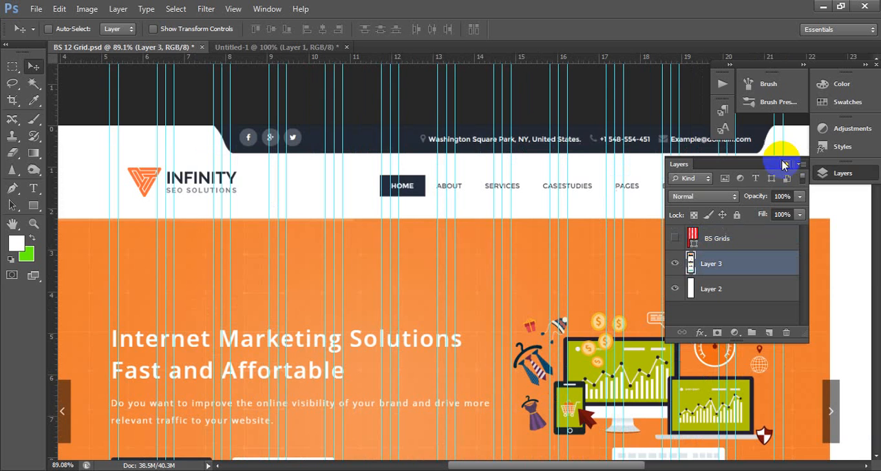
{"action": "left_click", "coordinate": [785, 165]}
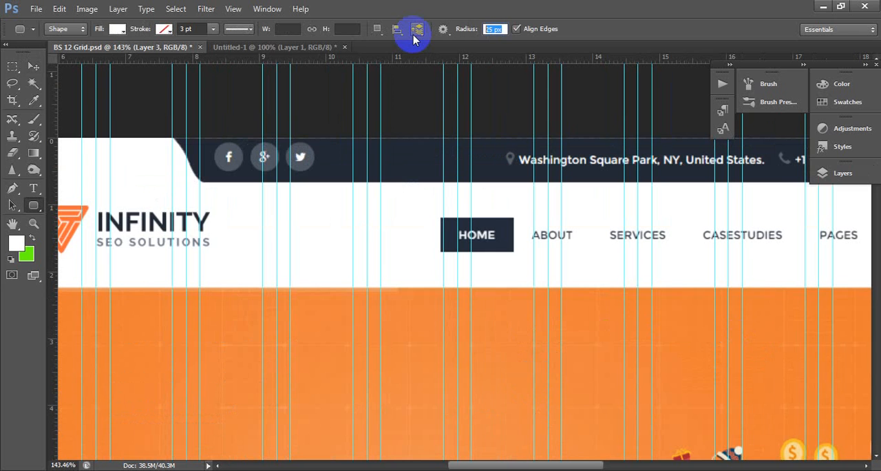
- Draw a dark rounded rectangle 48 px high over the header's top bar and reshape its end to follow the curved slope
{"action": "left_click_drag", "start_coordinate": [187, 139], "coordinate": [846, 199]}
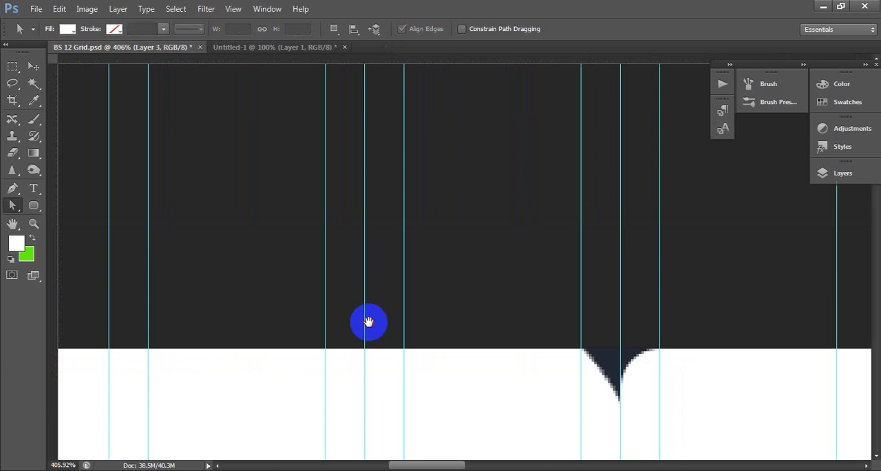
{"action": "left_click_drag", "start_coordinate": [368, 323], "coordinate": [450, 336]}
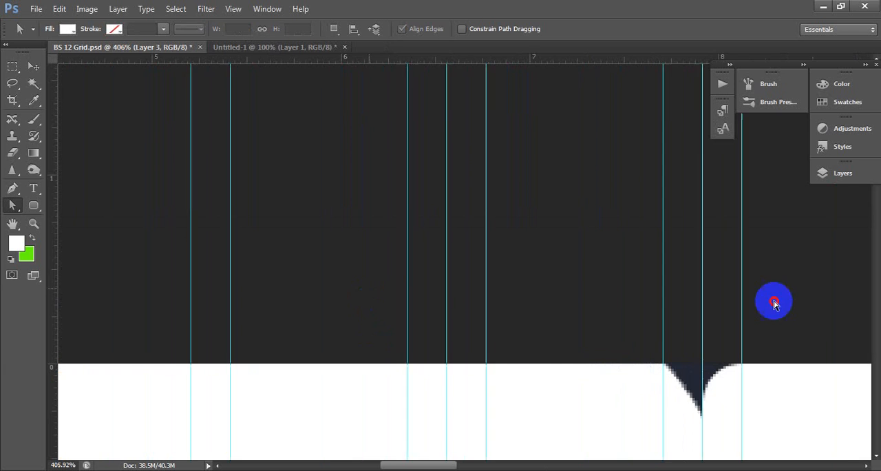
{"action": "left_click_drag", "start_coordinate": [742, 253], "coordinate": [773, 300]}
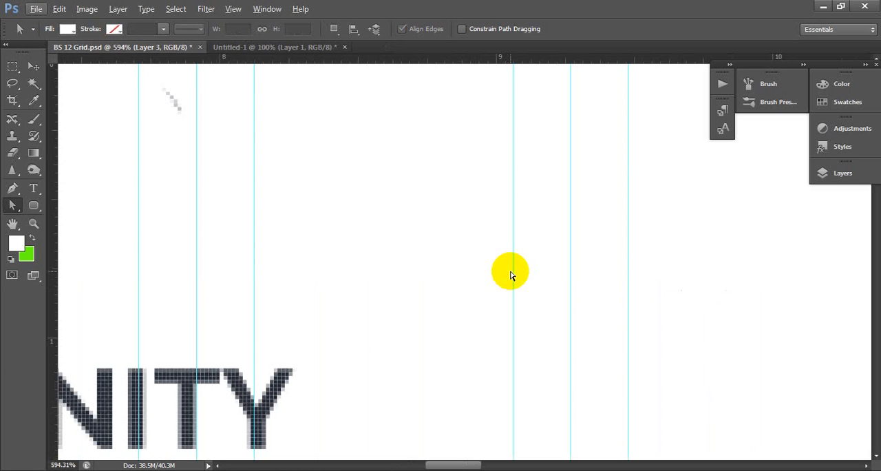
{"action": "left_click_drag", "start_coordinate": [742, 163], "coordinate": [751, 164]}
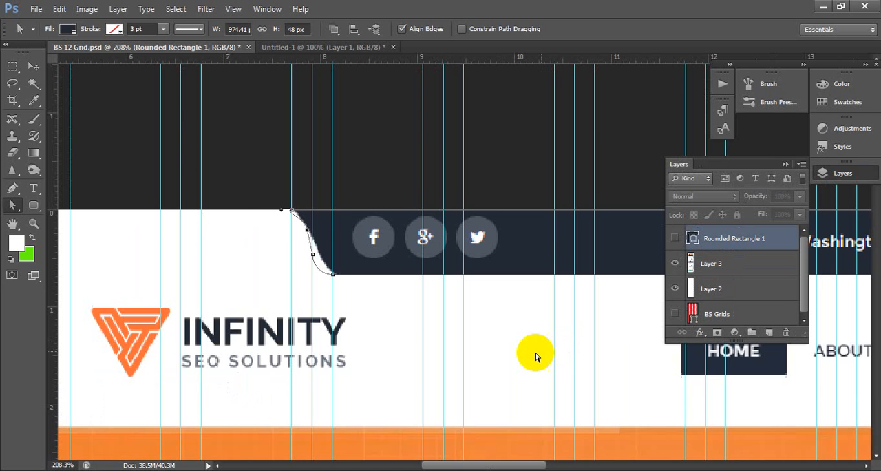
- Draw a circle over the first social icon in the top bar and duplicate it for the other two icons
{"action": "left_click_drag", "start_coordinate": [201, 217], "coordinate": [239, 239]}
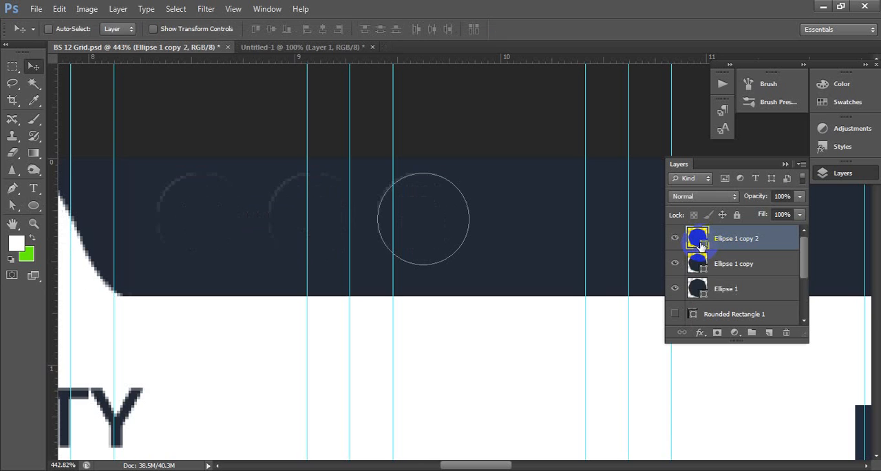
{"action": "left_click_drag", "start_coordinate": [214, 236], "coordinate": [320, 236]}
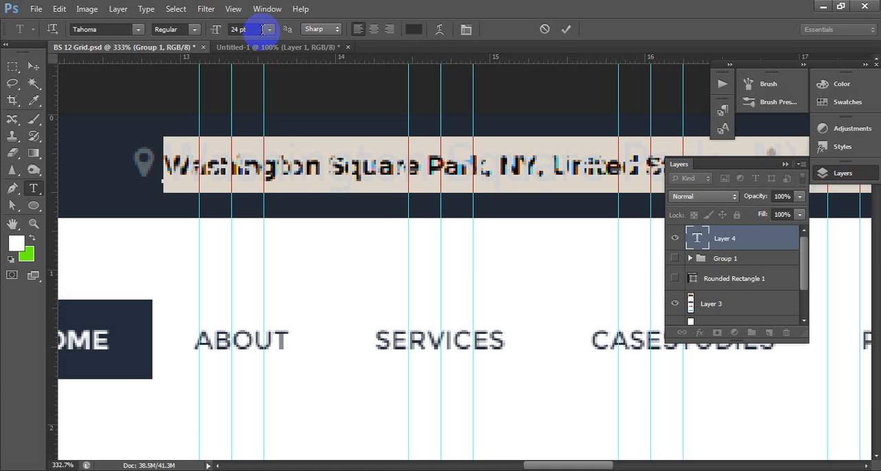
- Add the top bar's address line as a text layer over the captured header, and switch to the Infinity demo in the browser
{"action": "key", "text": "ctrl+Return"}
{"action": "key", "text": "v"}
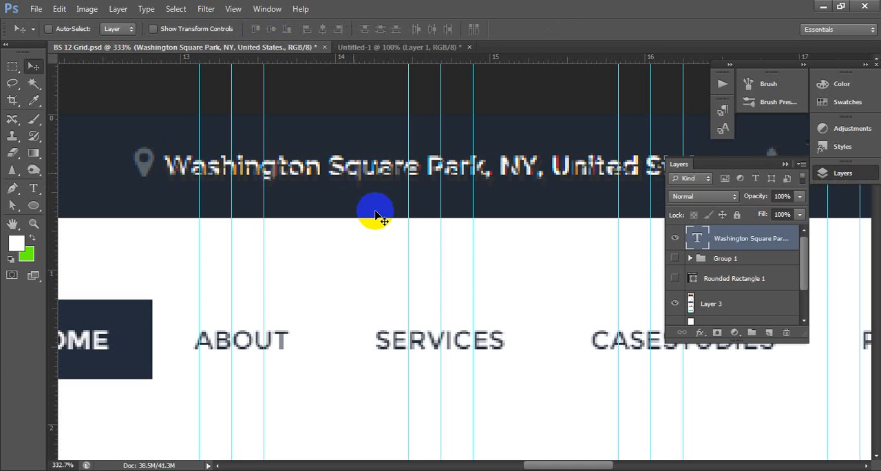
{"action": "key", "text": "alt+Tab"}
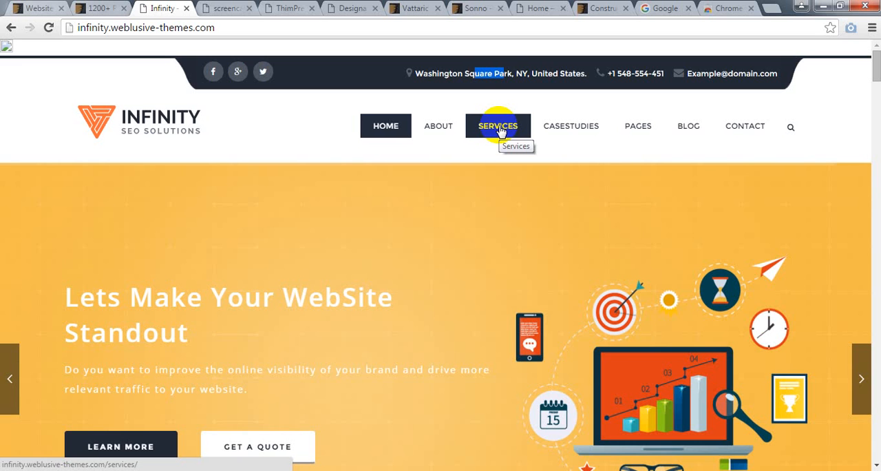
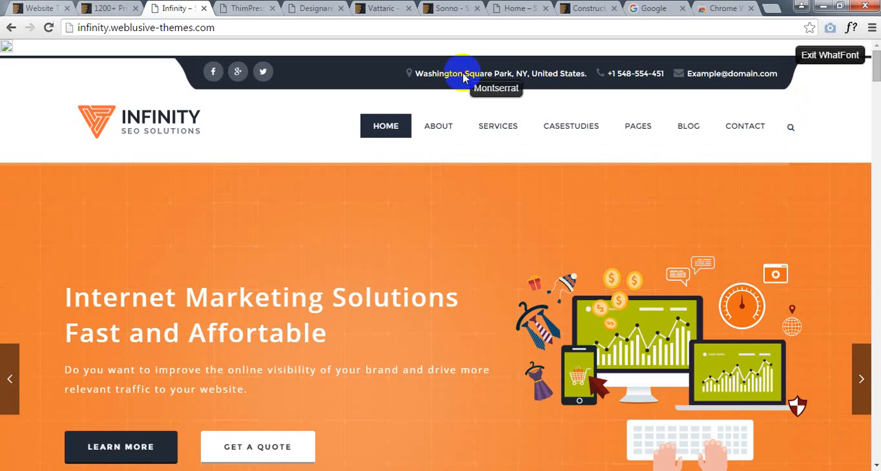
- Inspect the font details of the subtitle beneath the "Welcome To Infinity Solution" heading on the demo page
{"action": "scroll", "coordinate": [409, 195], "scroll_direction": "down", "scroll_amount": 5}
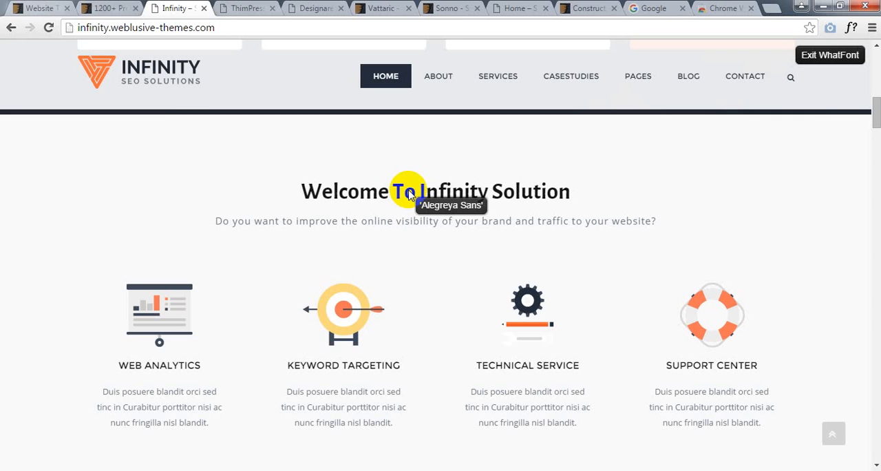
{"action": "left_click", "coordinate": [486, 223]}
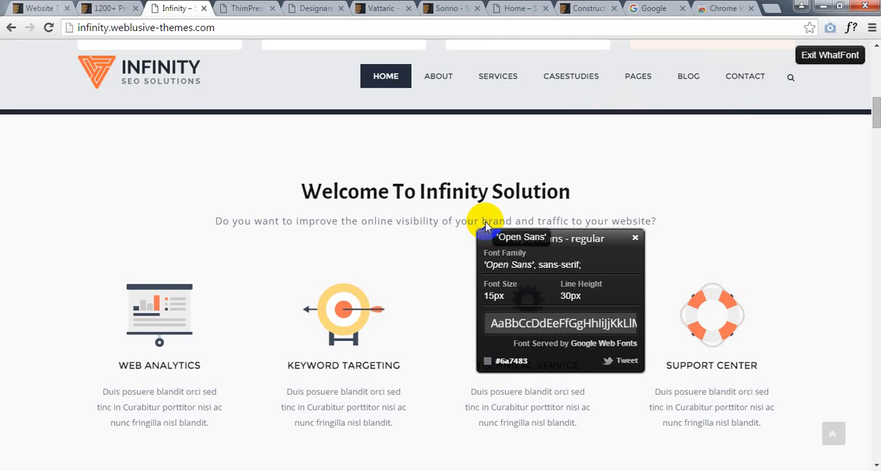
{"action": "left_click", "coordinate": [529, 337]}
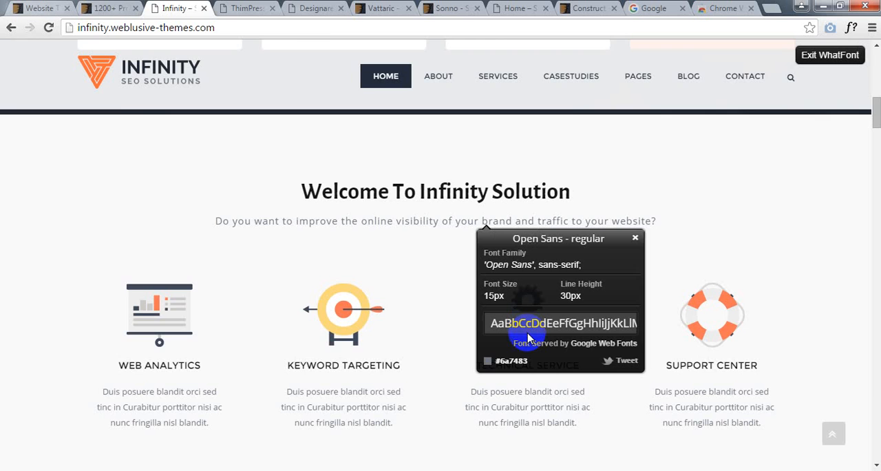
- Inspect the font details of the "Welcome To Infinity Solution" heading and dismiss the details
{"action": "scroll", "coordinate": [319, 62], "scroll_direction": "up", "scroll_amount": 5}
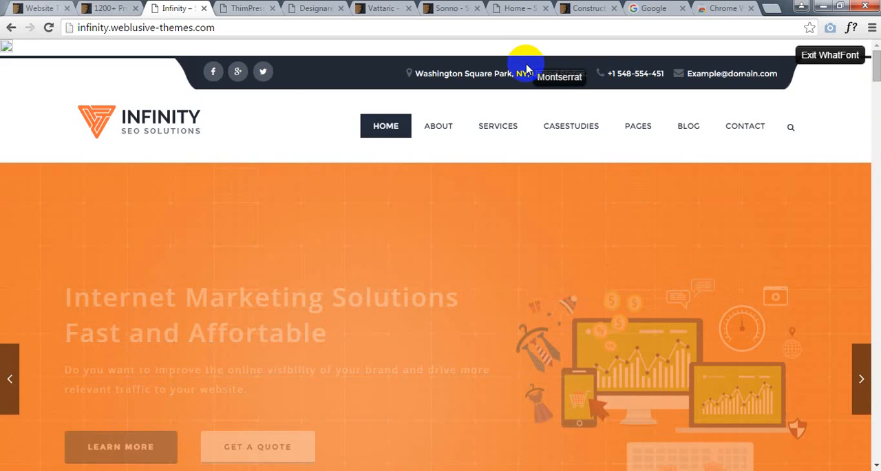
{"action": "scroll", "coordinate": [506, 212], "scroll_direction": "down", "scroll_amount": 5}
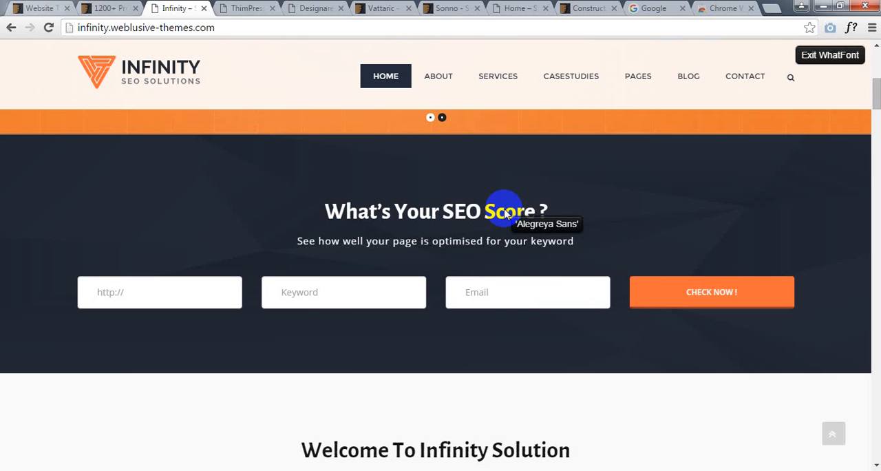
{"action": "scroll", "coordinate": [413, 253], "scroll_direction": "down", "scroll_amount": 3}
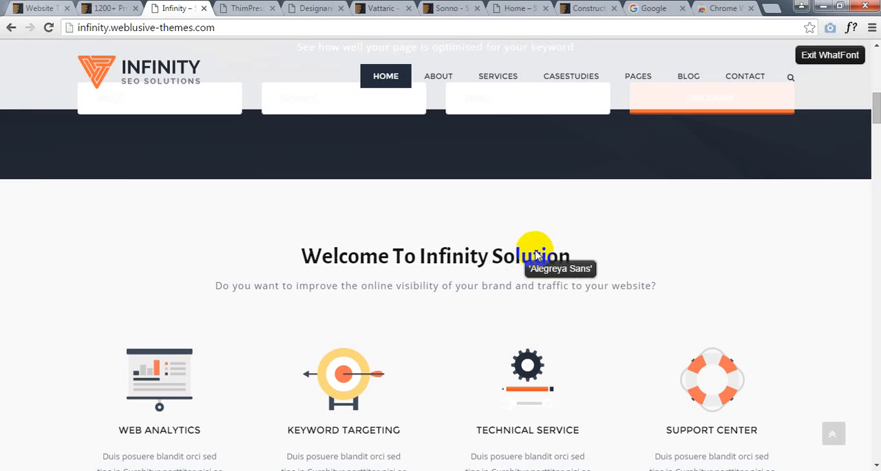
{"action": "left_click", "coordinate": [528, 263]}
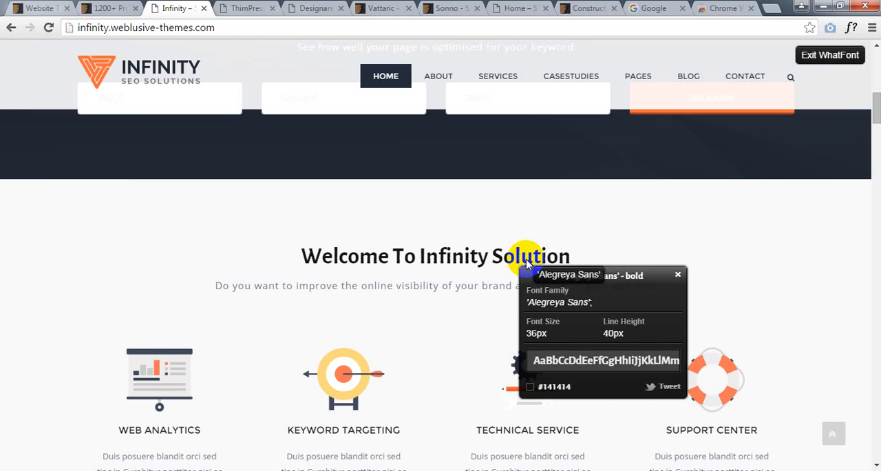
{"action": "left_click", "coordinate": [678, 275]}
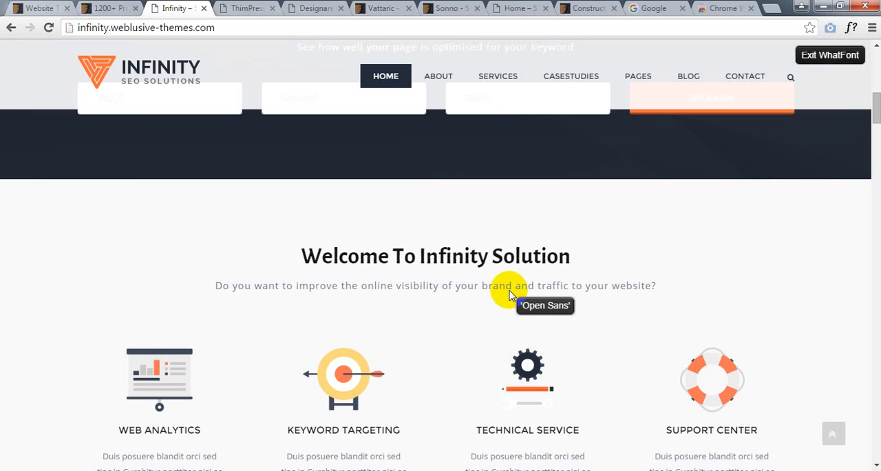
- Compare the SEO Score and Welcome sections, and inspect the font details of the "Technical Service" title
{"action": "scroll", "coordinate": [510, 295], "scroll_direction": "up", "scroll_amount": 3}
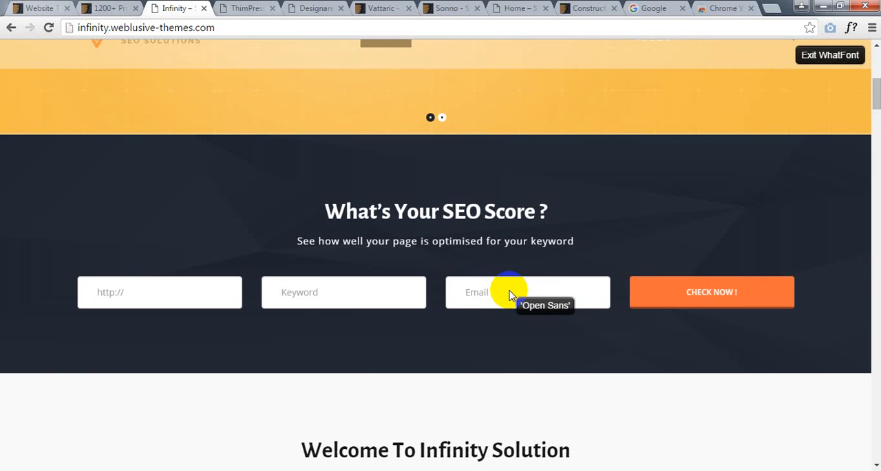
{"action": "scroll", "coordinate": [586, 314], "scroll_direction": "up", "scroll_amount": 2}
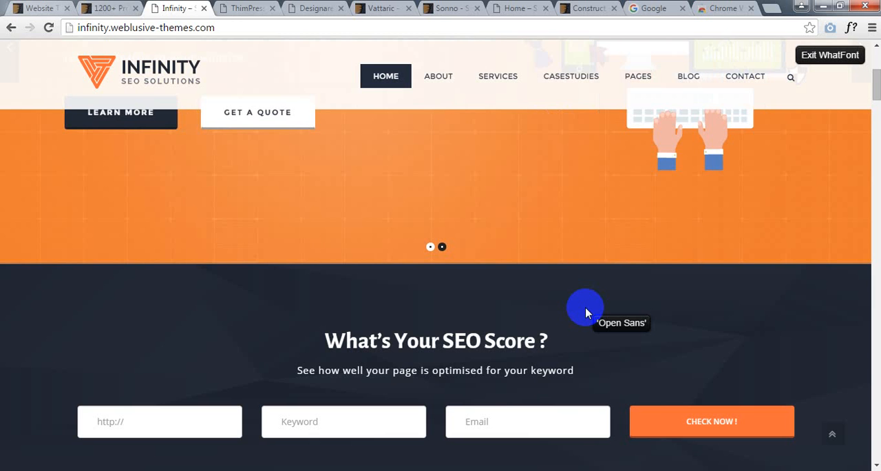
{"action": "scroll", "coordinate": [480, 201], "scroll_direction": "down", "scroll_amount": 5}
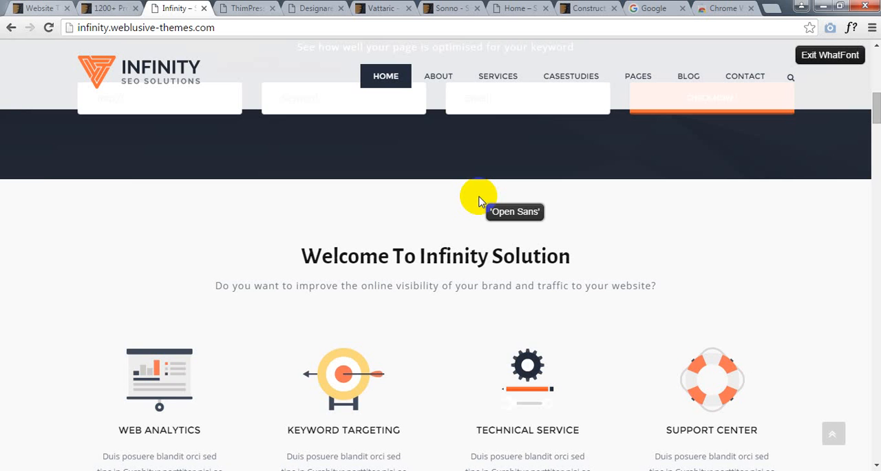
{"action": "scroll", "coordinate": [484, 312], "scroll_direction": "up", "scroll_amount": 1}
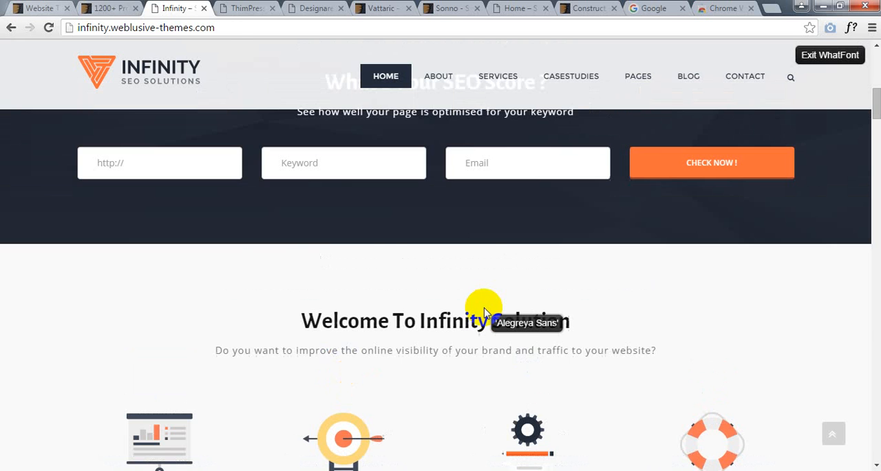
{"action": "scroll", "coordinate": [513, 256], "scroll_direction": "down", "scroll_amount": 2}
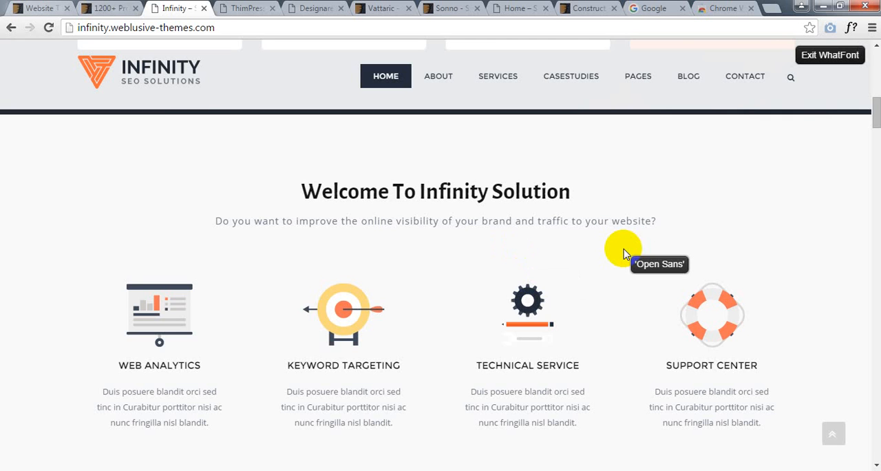
{"action": "scroll", "coordinate": [769, 248], "scroll_direction": "up", "scroll_amount": 1}
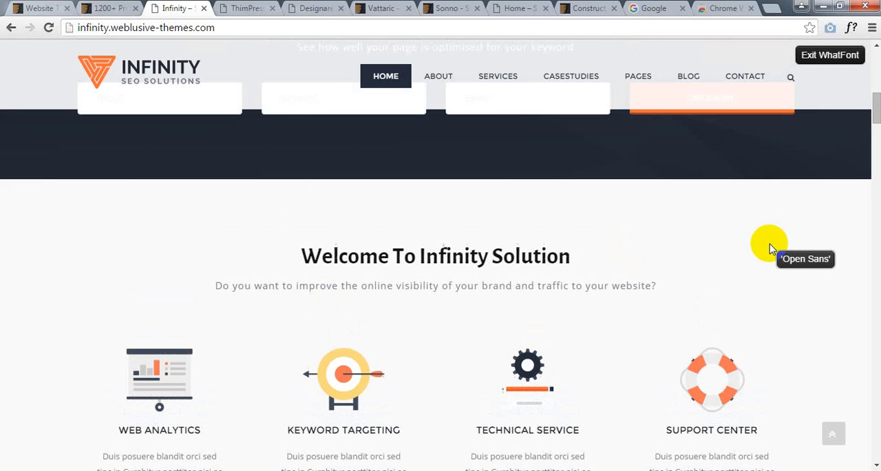
{"action": "scroll", "coordinate": [523, 423], "scroll_direction": "down", "scroll_amount": 1}
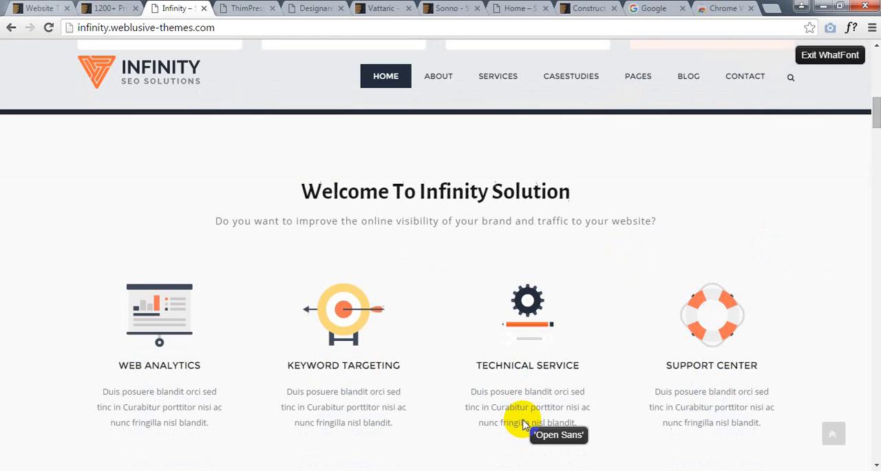
{"action": "left_click", "coordinate": [549, 371]}
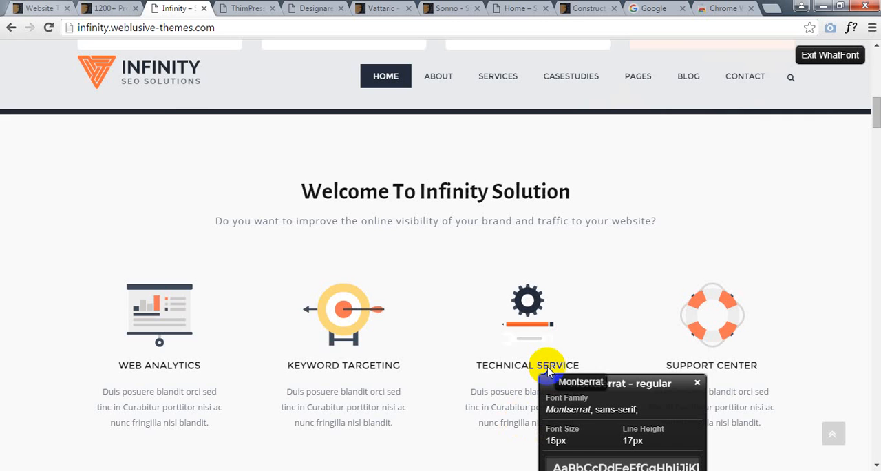
{"action": "left_click", "coordinate": [541, 165]}
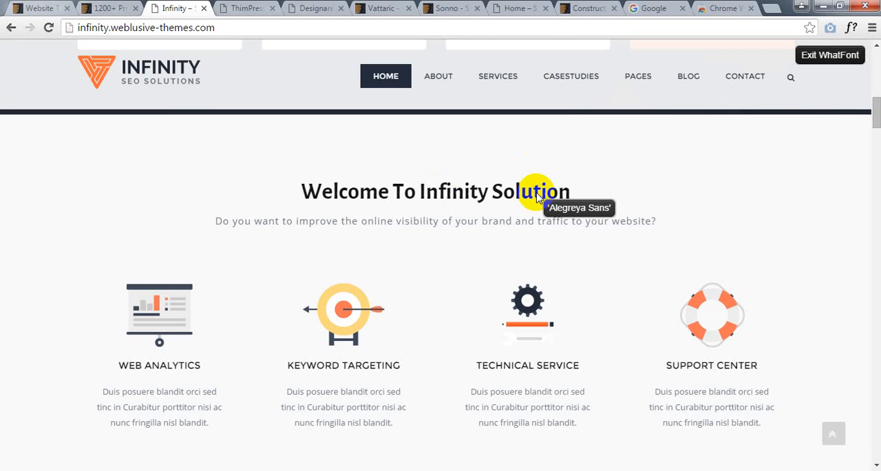
- Examine the service columns, the "Get Appear On the Front Page of Google!" section and the "What Services We Offer" section
{"action": "scroll", "coordinate": [506, 299], "scroll_direction": "down", "scroll_amount": 2}
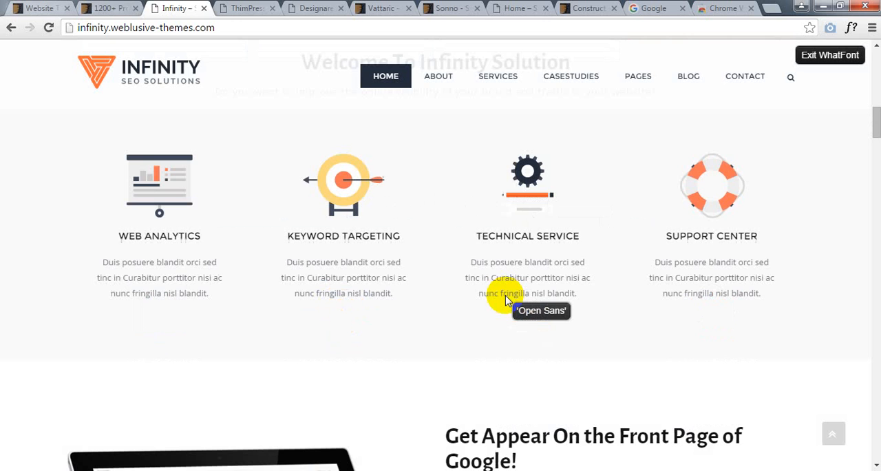
{"action": "scroll", "coordinate": [586, 387], "scroll_direction": "up", "scroll_amount": 2}
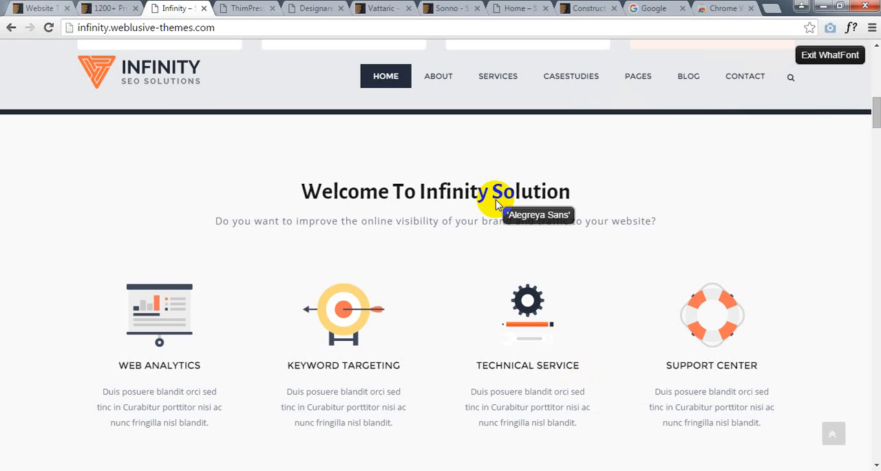
{"action": "scroll", "coordinate": [603, 266], "scroll_direction": "down", "scroll_amount": 5}
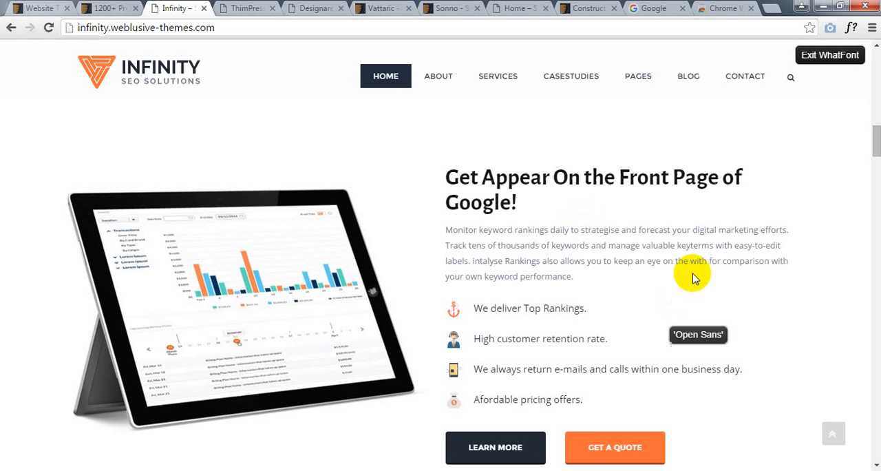
{"action": "scroll", "coordinate": [847, 264], "scroll_direction": "down", "scroll_amount": 1}
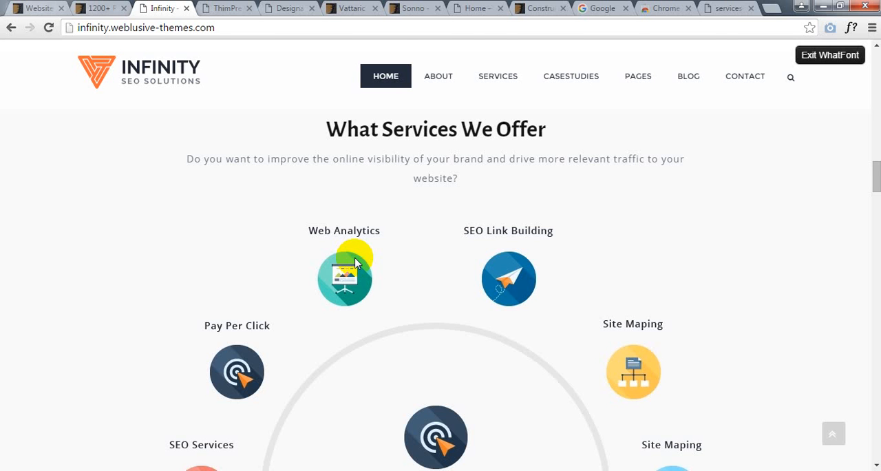
{"action": "scroll", "coordinate": [355, 262], "scroll_direction": "up", "scroll_amount": 3}
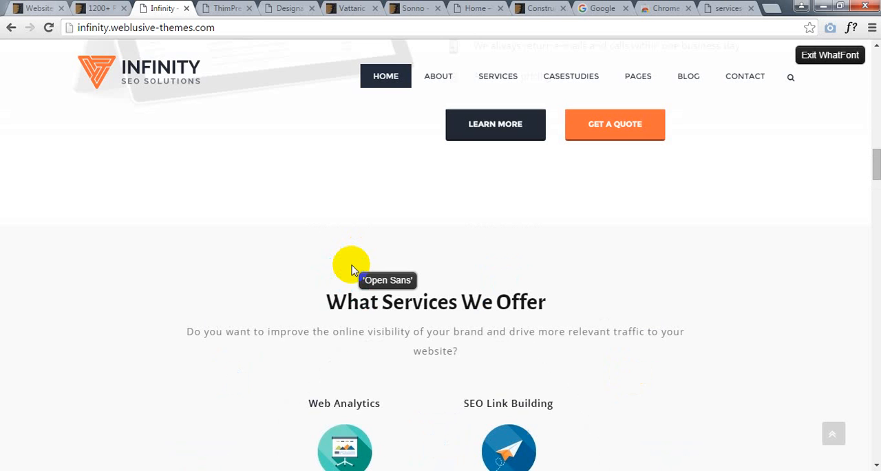
- Switch to Photoshop and set the menu text HOME, ABOUT US, SERVICES, CASESTUDIES at 12 pt, spaced out below the captured navigation
{"action": "key", "text": "alt+Tab"}
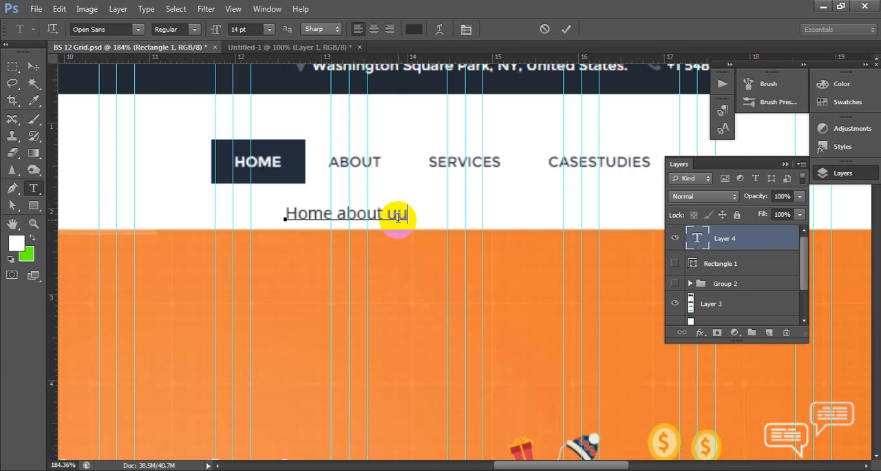
{"action": "type", "text": "s services casest"}
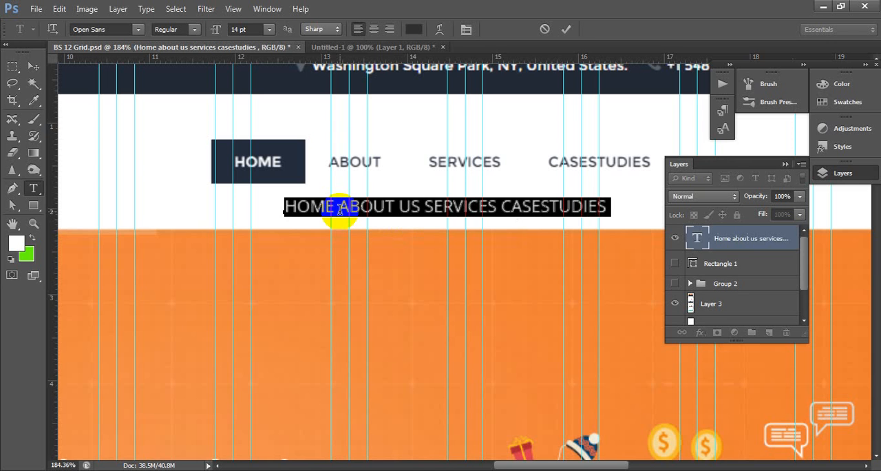
{"action": "left_click", "coordinate": [317, 216]}
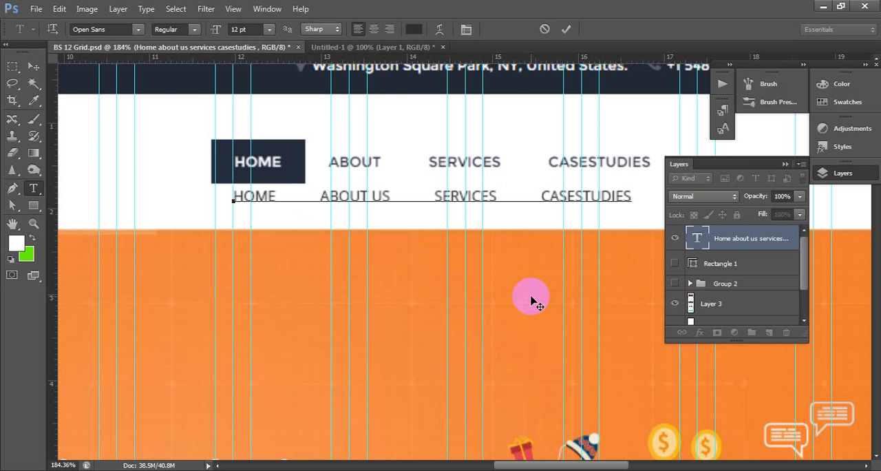
{"action": "left_click_drag", "start_coordinate": [224, 115], "coordinate": [297, 175]}
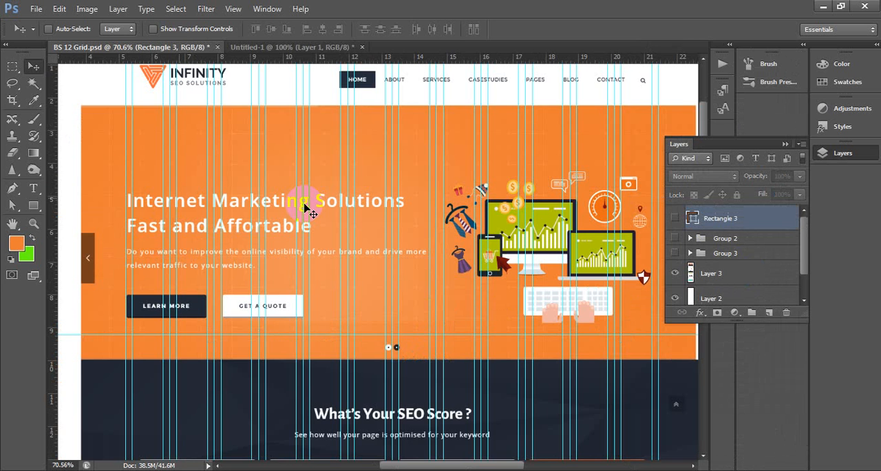
- Add the Web Analytics description as a centred 13 pt Open Sans paragraph and reposition the WEB ANALYTICS title text above it
{"action": "scroll", "coordinate": [305, 208], "scroll_direction": "down", "scroll_amount": 10}
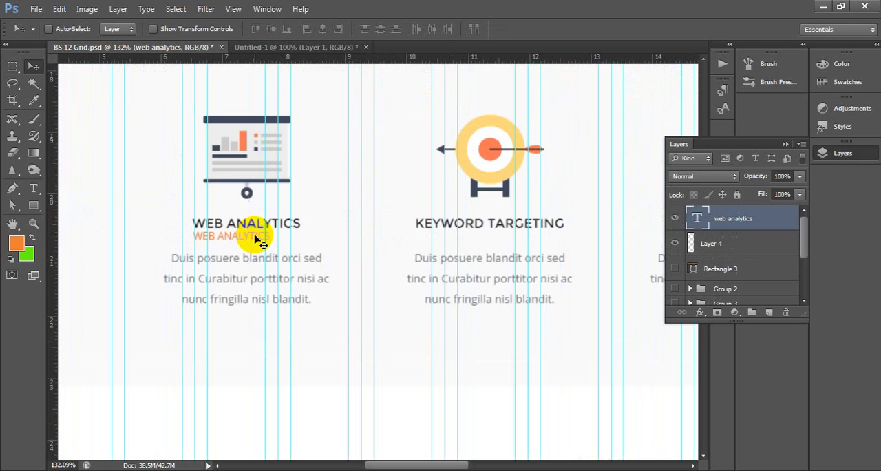
{"action": "key", "text": "t"}
{"action": "left_click_drag", "start_coordinate": [161, 252], "coordinate": [353, 336]}
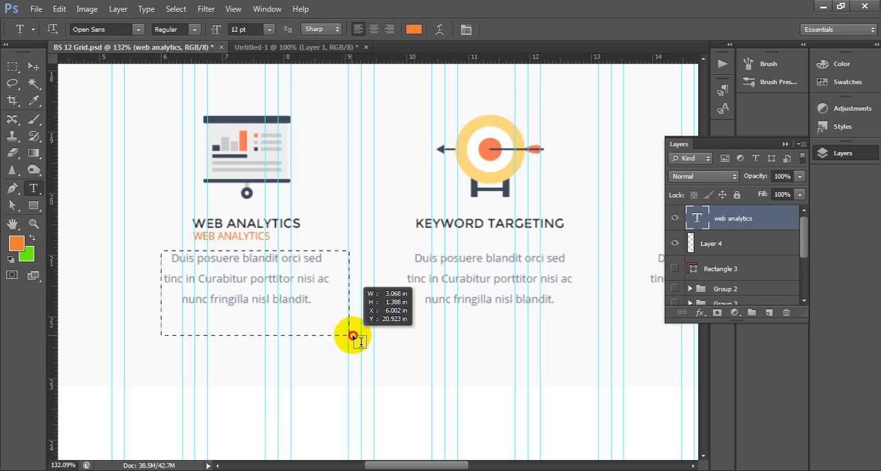
{"action": "left_click_drag", "start_coordinate": [353, 335], "coordinate": [352, 335]}
{"action": "type", "text": "Duis posuere blandit orci sed tinc in Curabitur porttitor nisi ac nunc fringilla nisl blandit."}
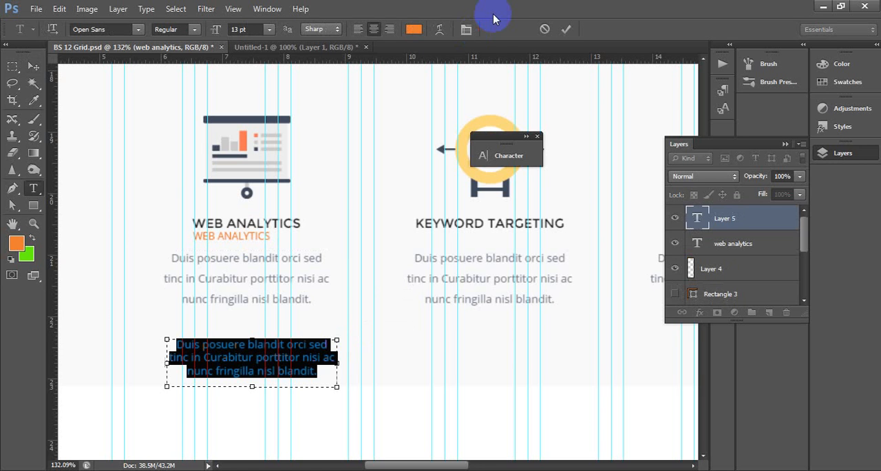
{"action": "left_click_drag", "start_coordinate": [246, 257], "coordinate": [248, 269]}
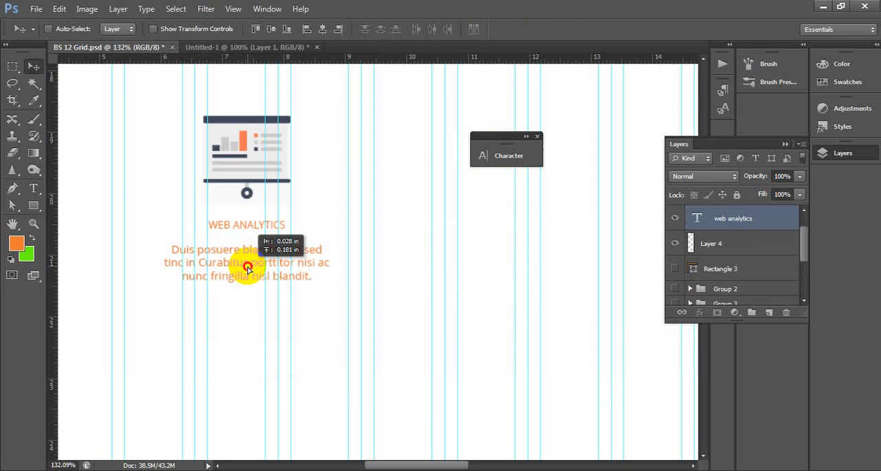
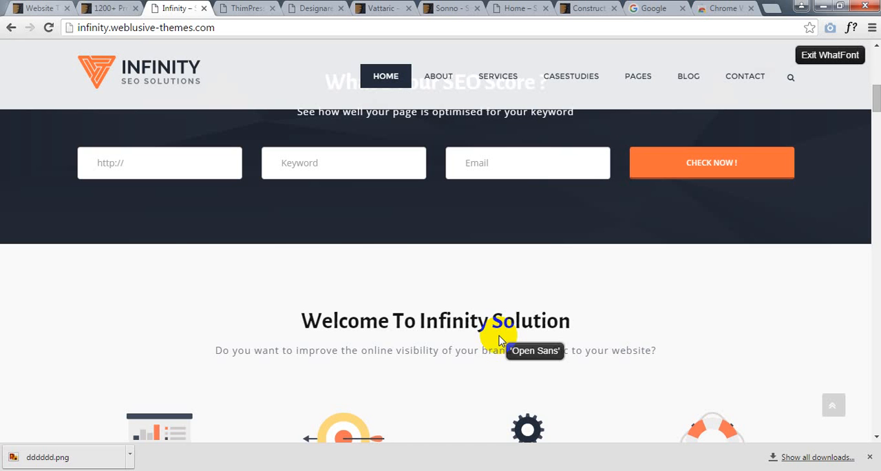
- Open lipsum.com in the browser, and examine the Infinity page's pricing tables and "Our Work Flow" section
{"action": "key", "text": "alt+Tab"}
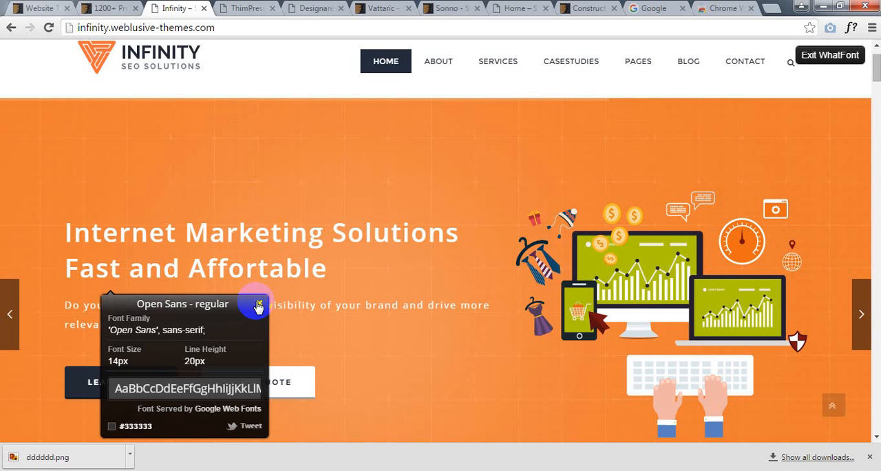
{"action": "left_click", "coordinate": [717, 6]}
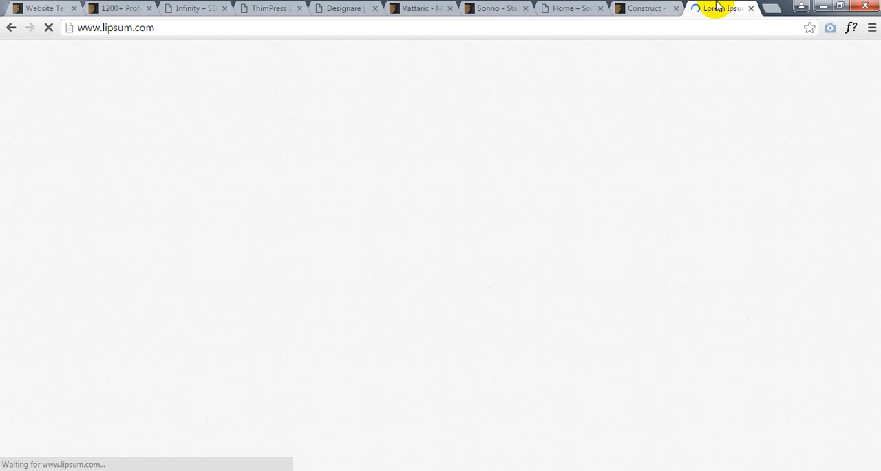
{"action": "scroll", "coordinate": [285, 254], "scroll_direction": "down", "scroll_amount": 2}
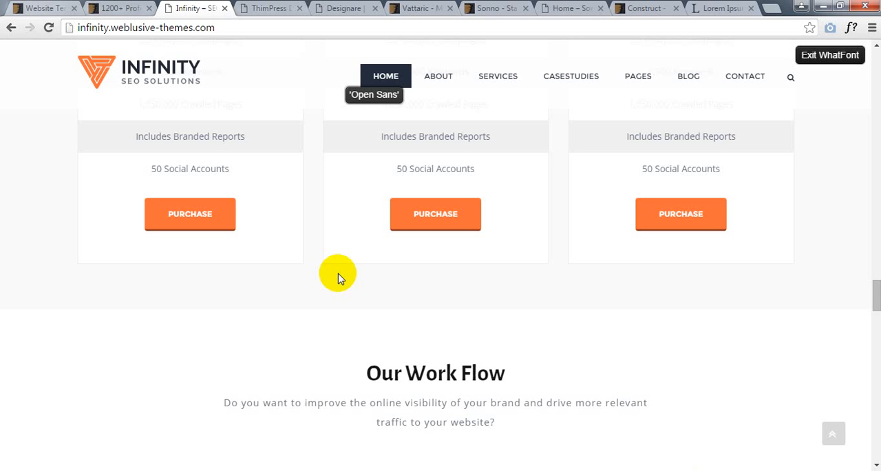
{"action": "scroll", "coordinate": [546, 219], "scroll_direction": "up", "scroll_amount": 15}
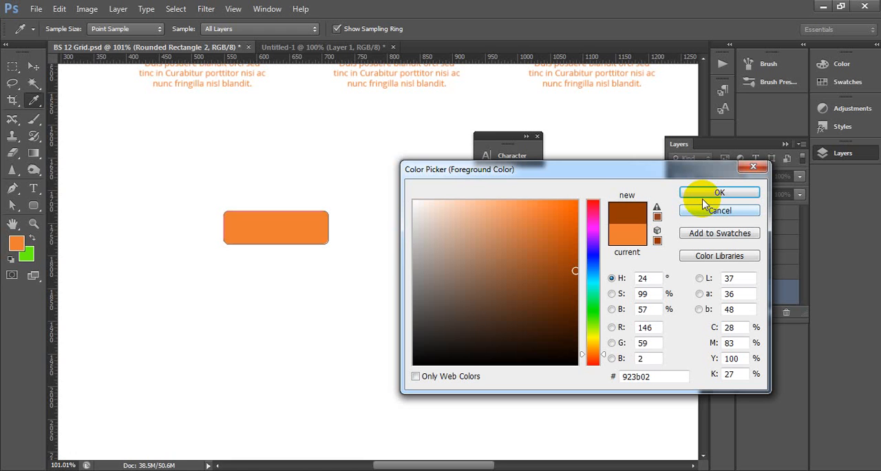
- Draw a rectangular selection about 878 × 260 px in the white area directly below the orange banner, starting at the page's left edge
{"action": "left_click", "coordinate": [460, 328]}
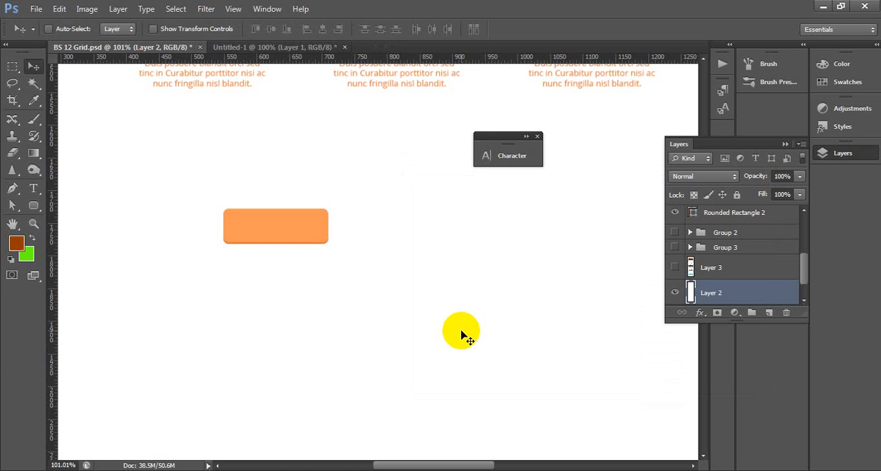
{"action": "left_click_drag", "start_coordinate": [461, 336], "coordinate": [160, 452]}
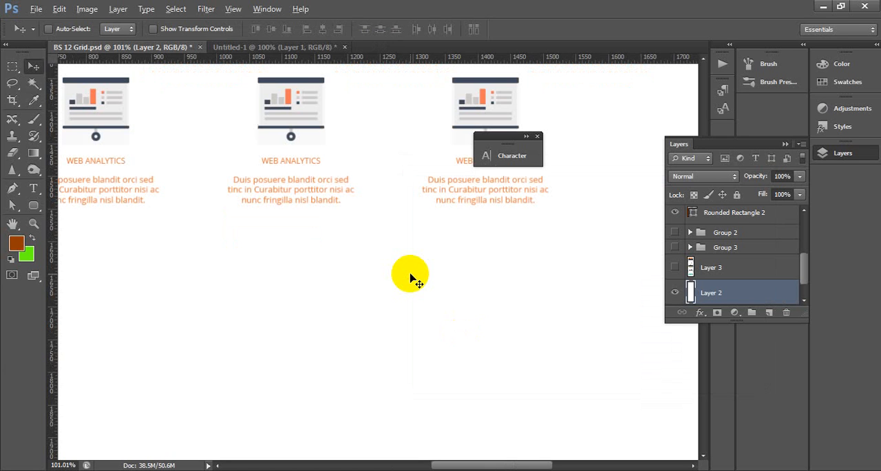
{"action": "scroll", "coordinate": [410, 278], "scroll_direction": "up", "scroll_amount": 3}
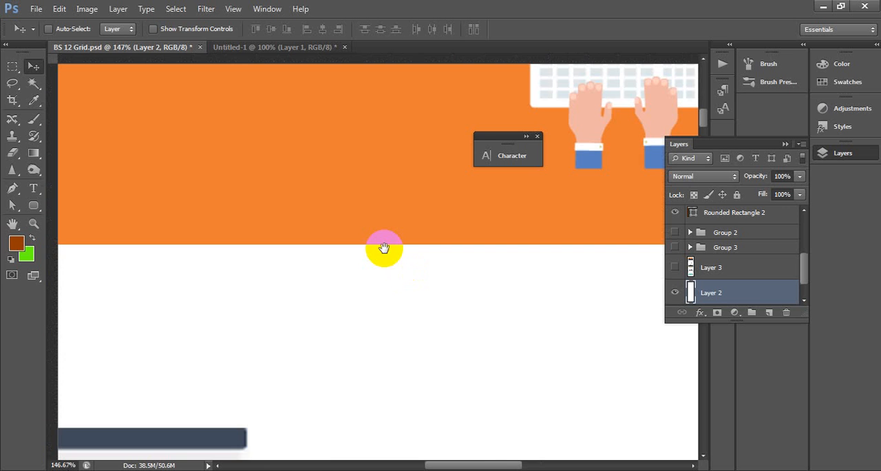
{"action": "left_click_drag", "start_coordinate": [107, 214], "coordinate": [347, 286]}
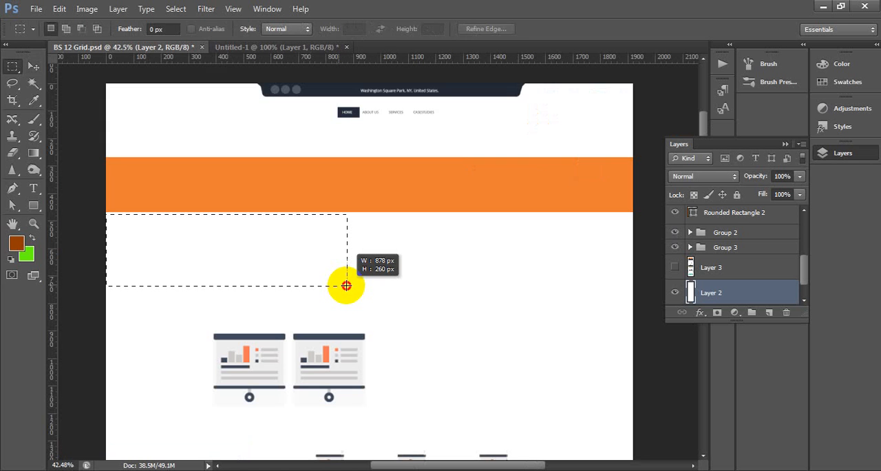
- Feather the tall elliptical selection between two Web Analytics columns into a soft dark grey shadow, and marquee its left part, about 350 × 318 px
{"action": "key", "text": "shift+F6"}
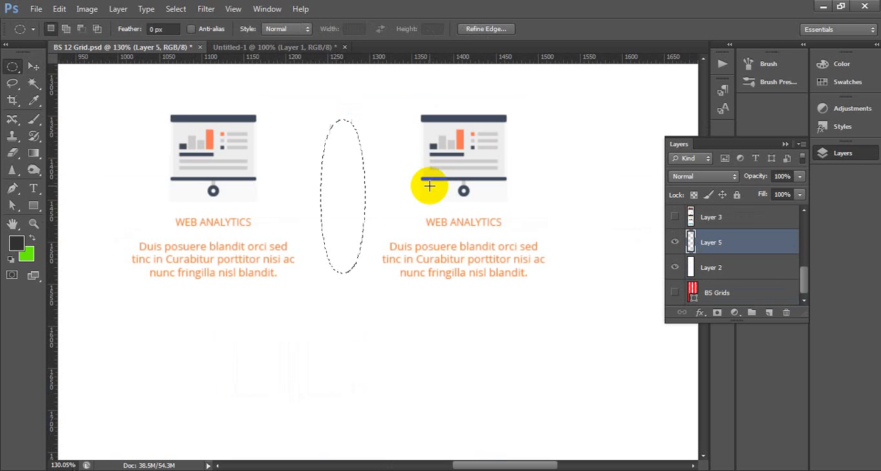
{"action": "left_click_drag", "start_coordinate": [63, 65], "coordinate": [357, 333]}
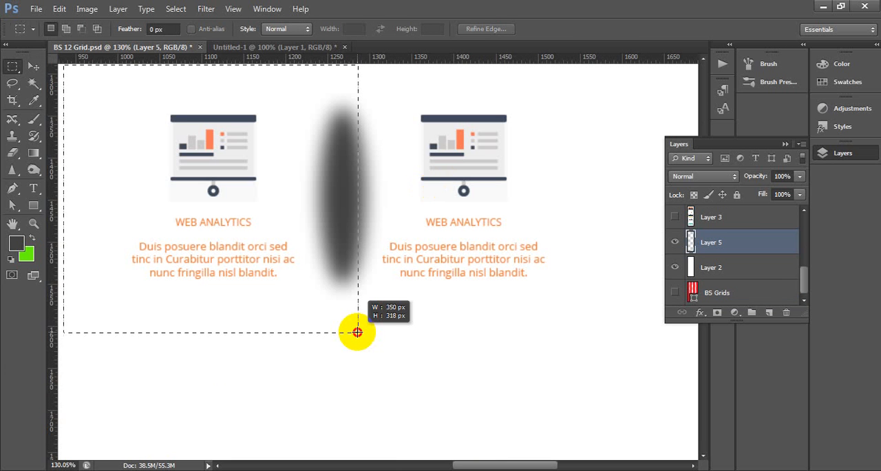